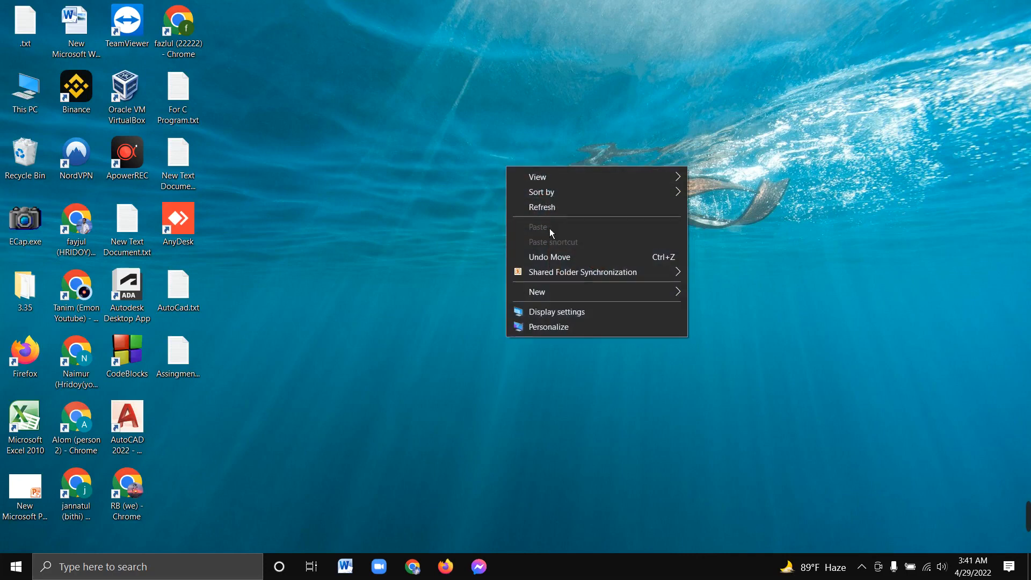
left_click(553, 207)
right_click(518, 163)
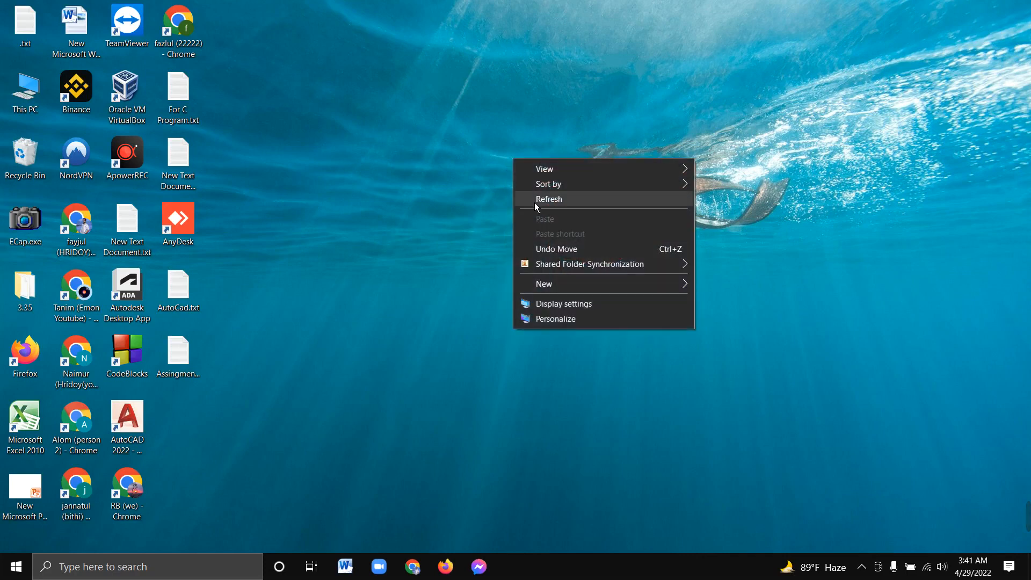
left_click(534, 202)
right_click(513, 182)
left_click(539, 221)
right_click(508, 152)
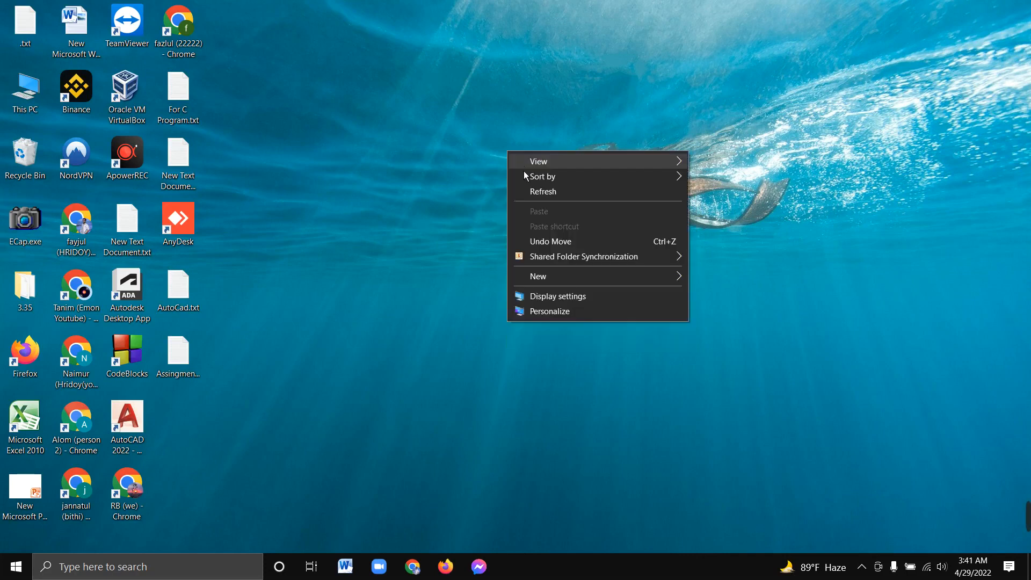
left_click(553, 192)
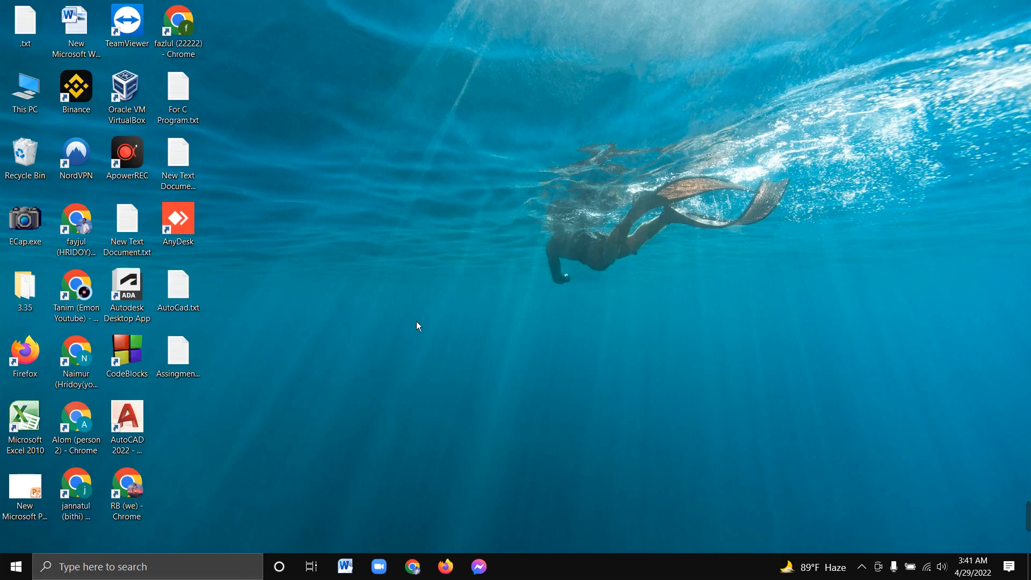
Step: Open Chrome from the desktop profile shortcut and search Google for "google sheets"
left_click(76, 301)
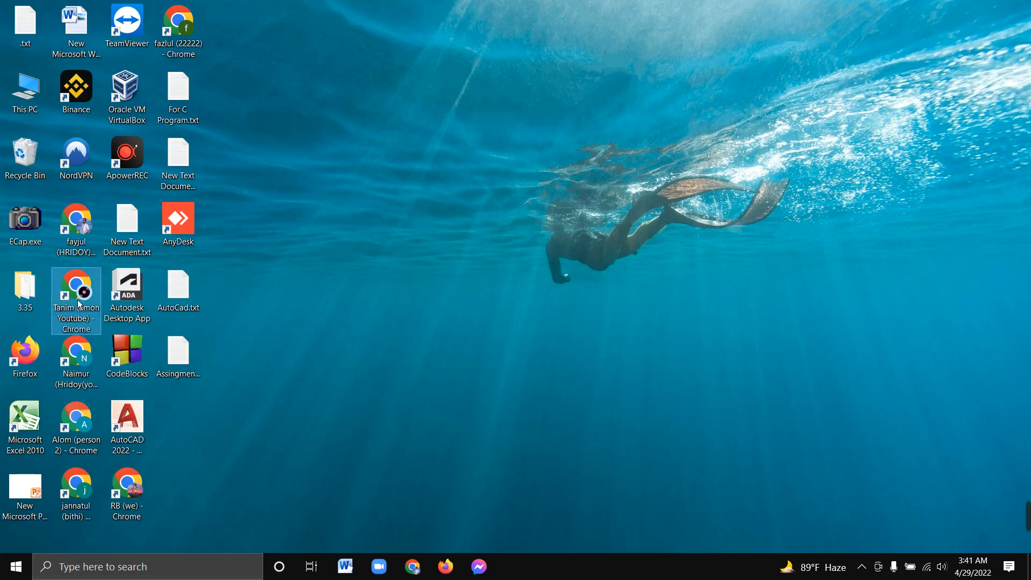
double_click(78, 302)
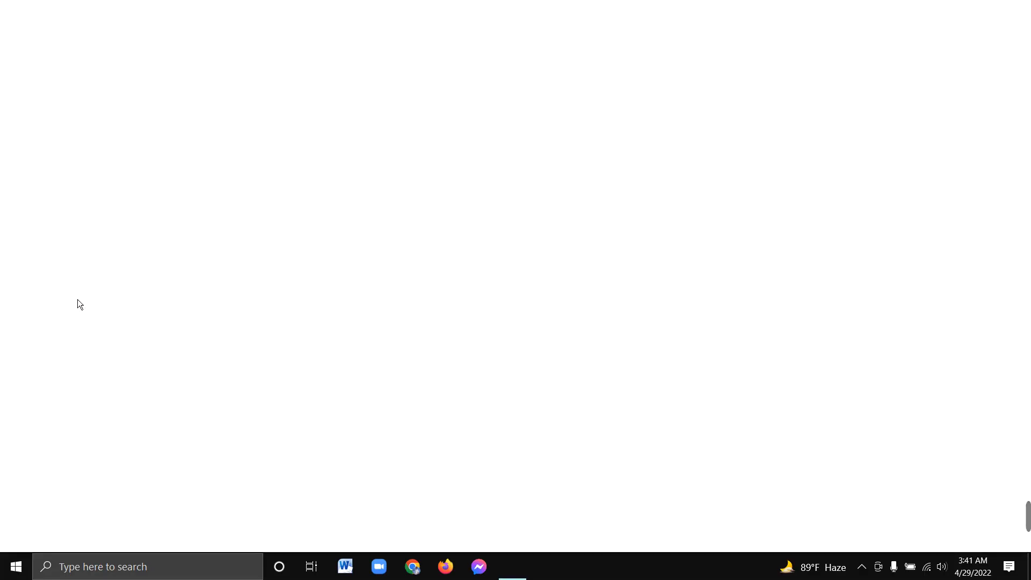
left_click(156, 36)
left_click(144, 63)
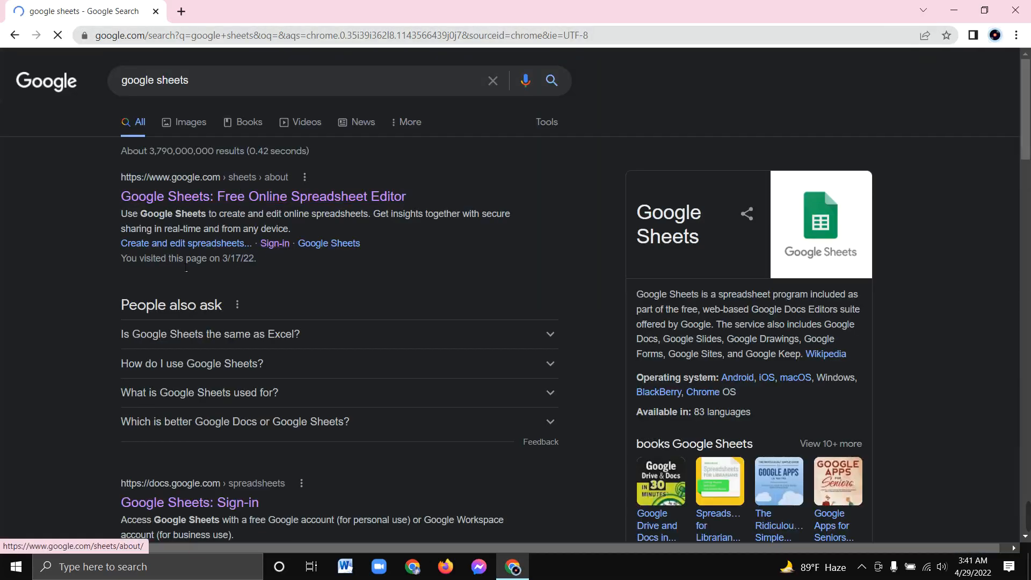
Step: Open the Google Sheets sign-in result and create a blank spreadsheet
scroll(209, 361, "down", 2)
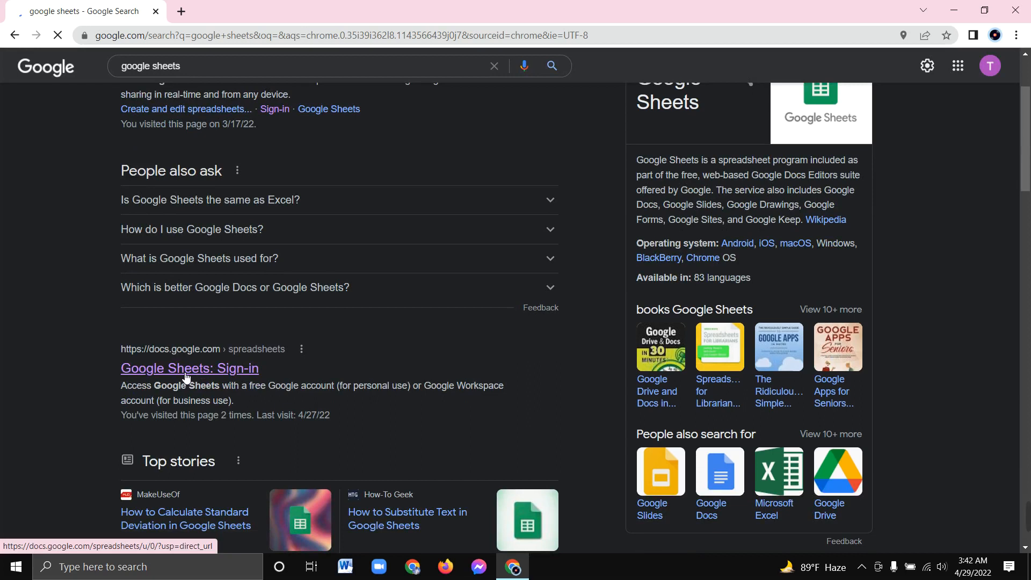
left_click(187, 377)
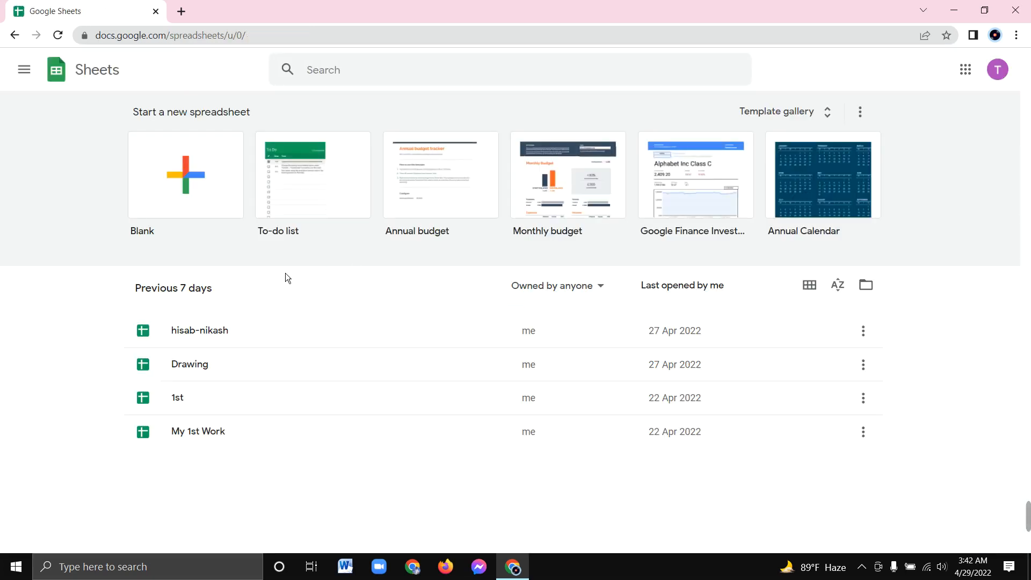
left_click(217, 405)
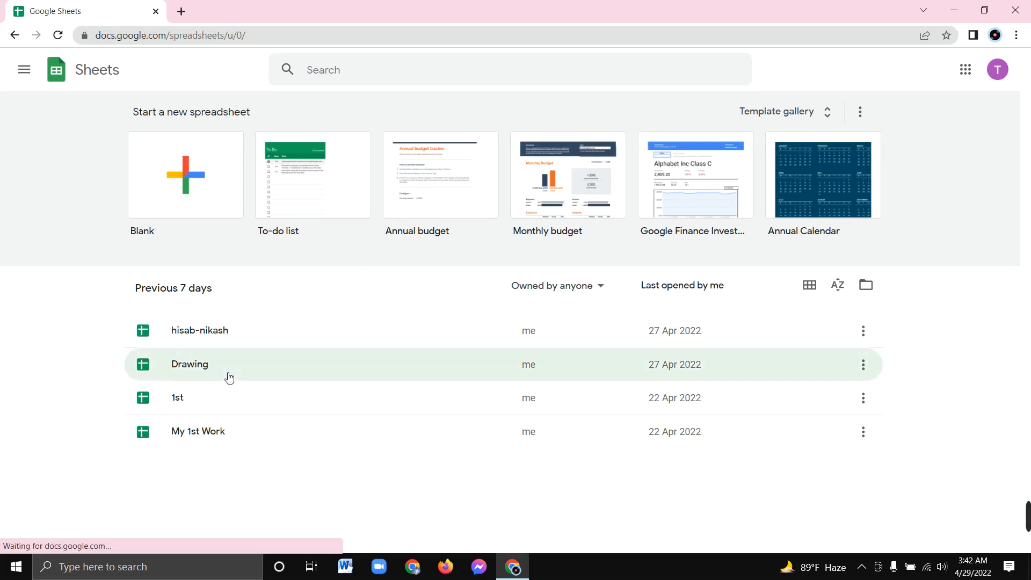
left_click(202, 176)
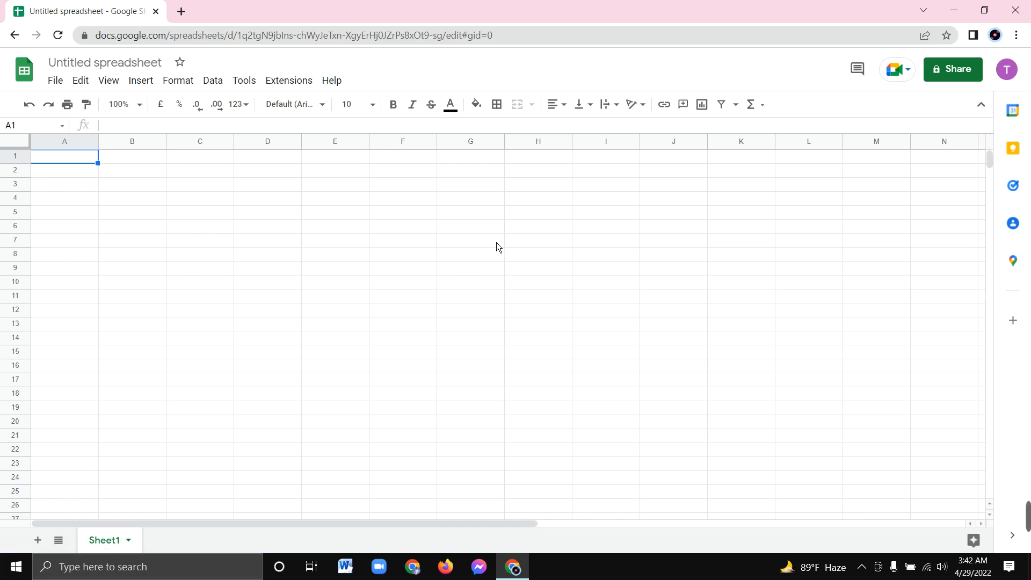
Step: Enter the title "Cookies sold" in cell A1
left_click(125, 191)
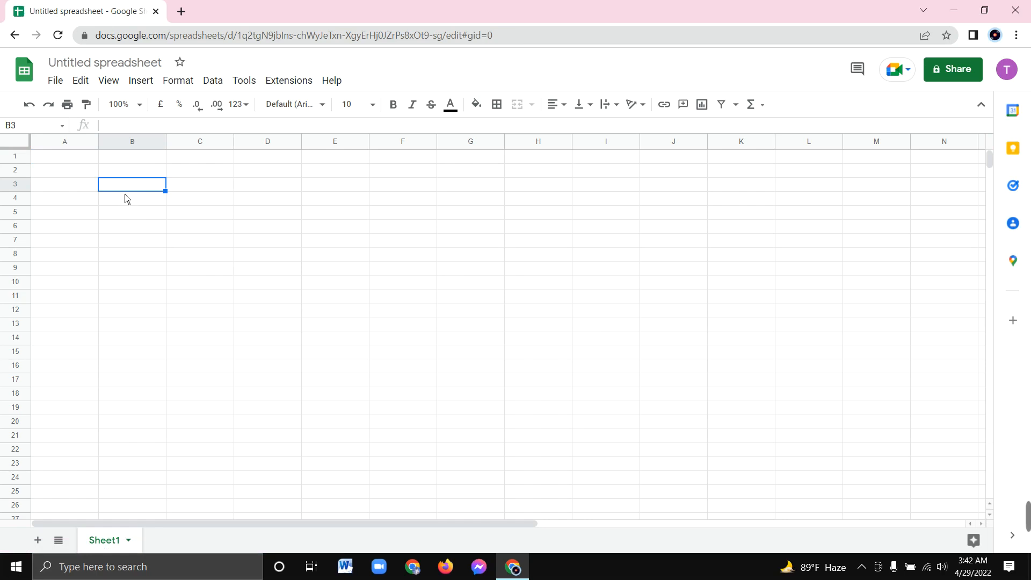
left_click(76, 156)
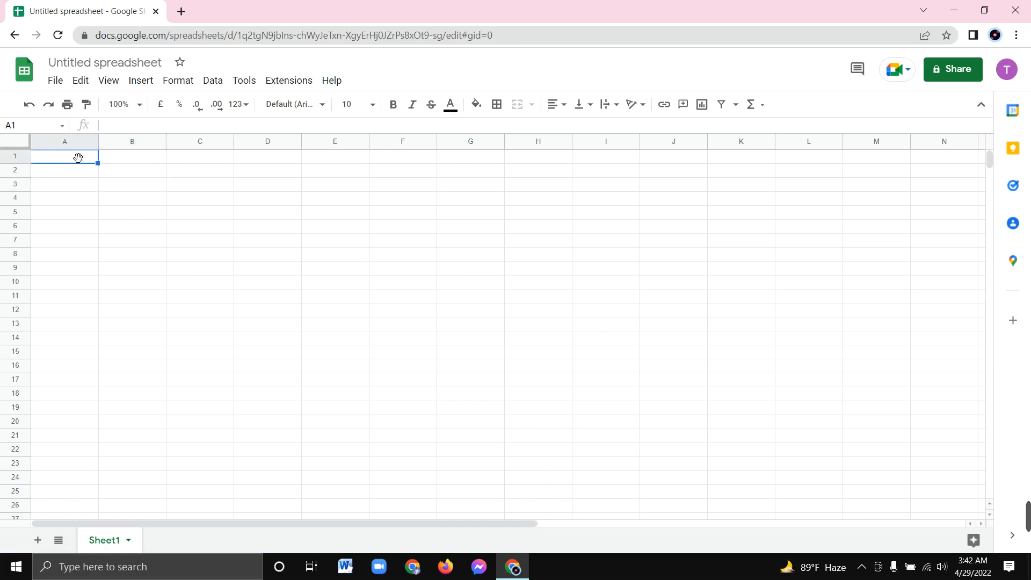
double_click(78, 157)
type("C")
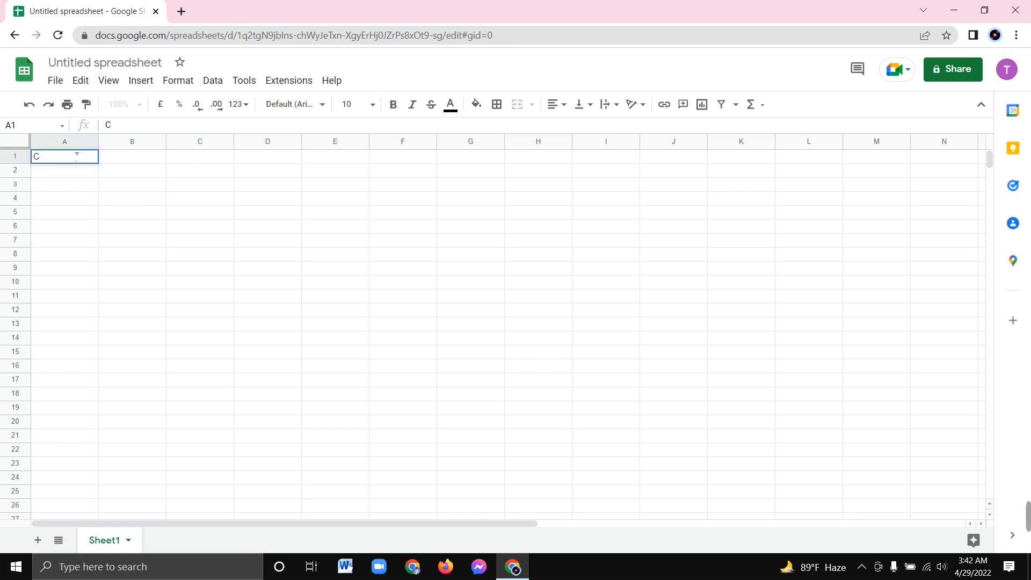
type("ookies sold")
key("Return")
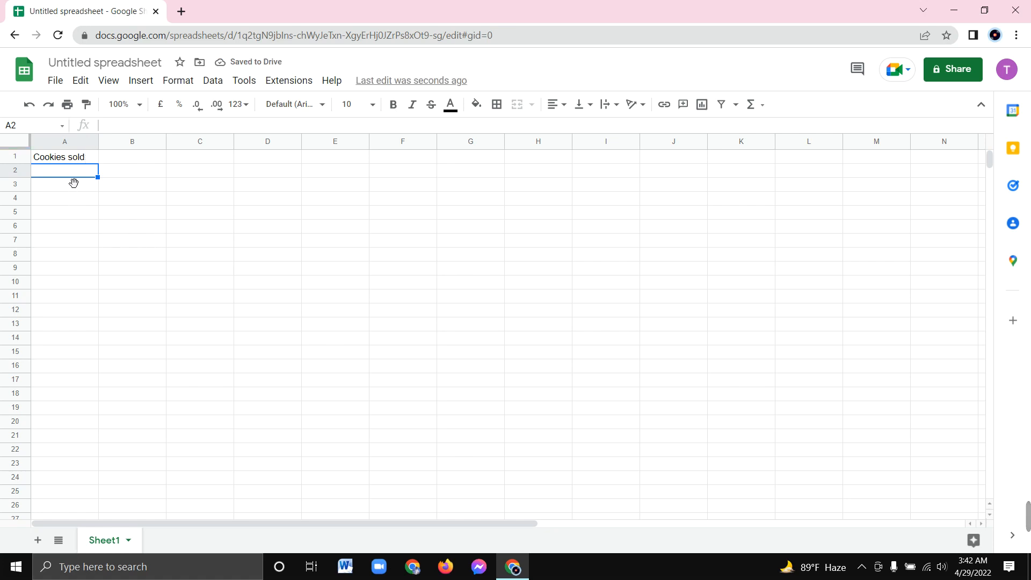
Step: Enter the column headings "choklet", "snicks" and "fortoun" in cells B3, C3 and D3
left_click(123, 188)
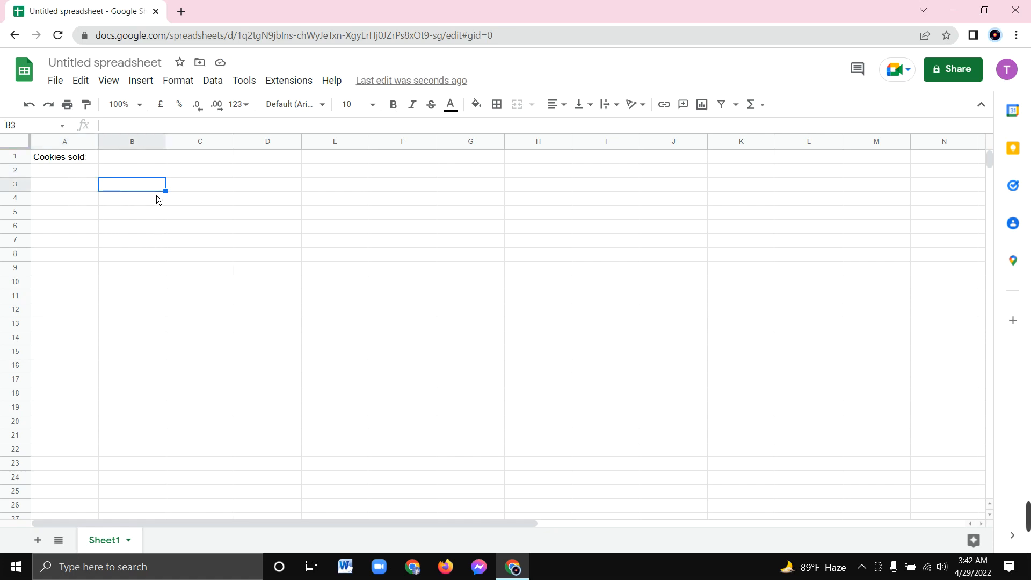
type("choklet")
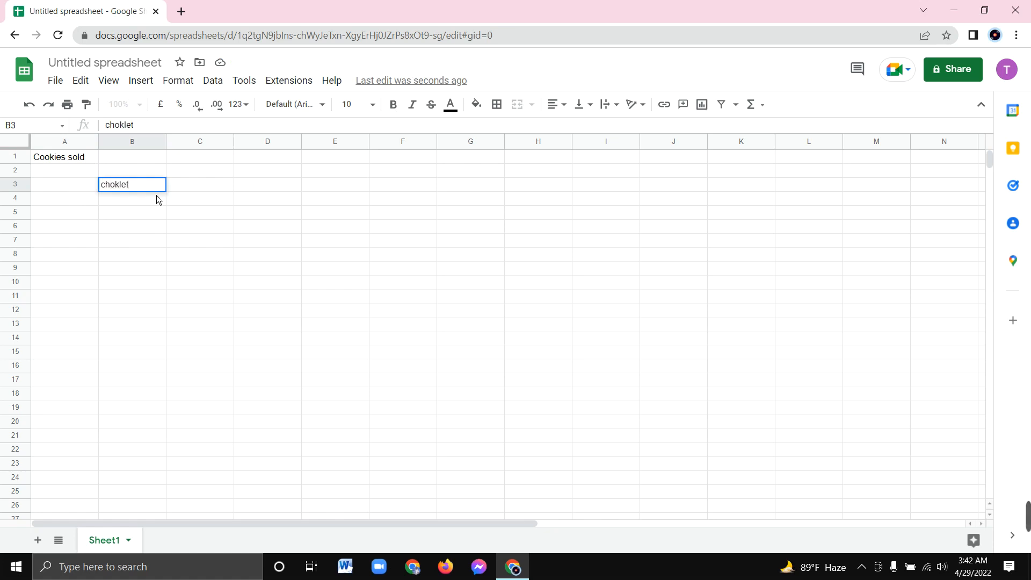
key("Tab")
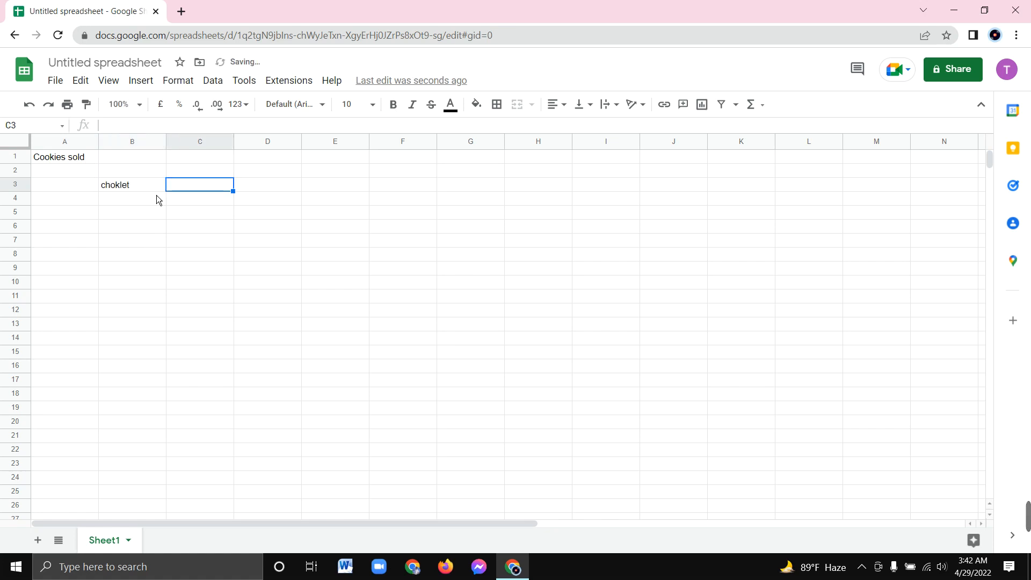
type("sn")
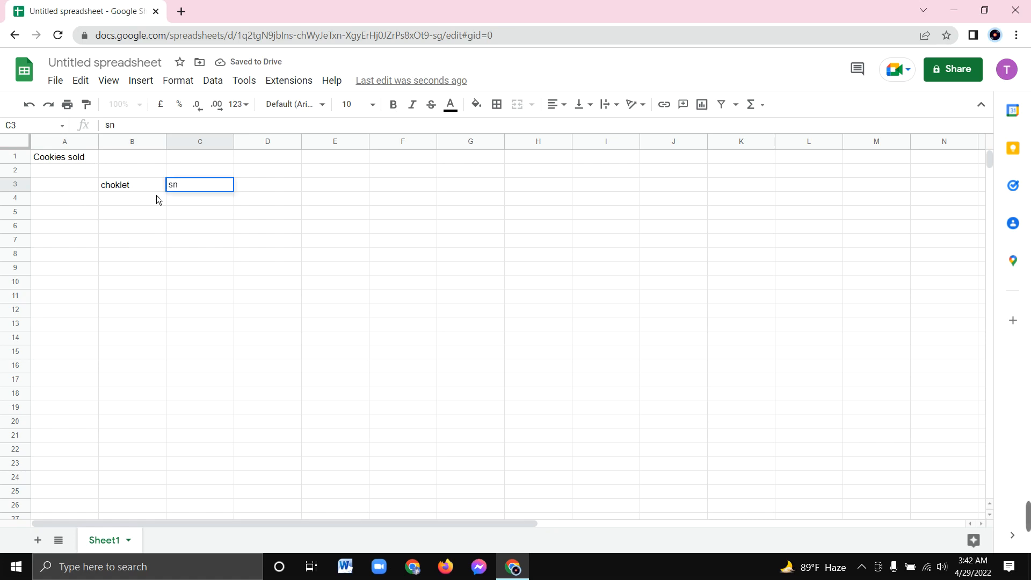
type("icks")
key("Tab")
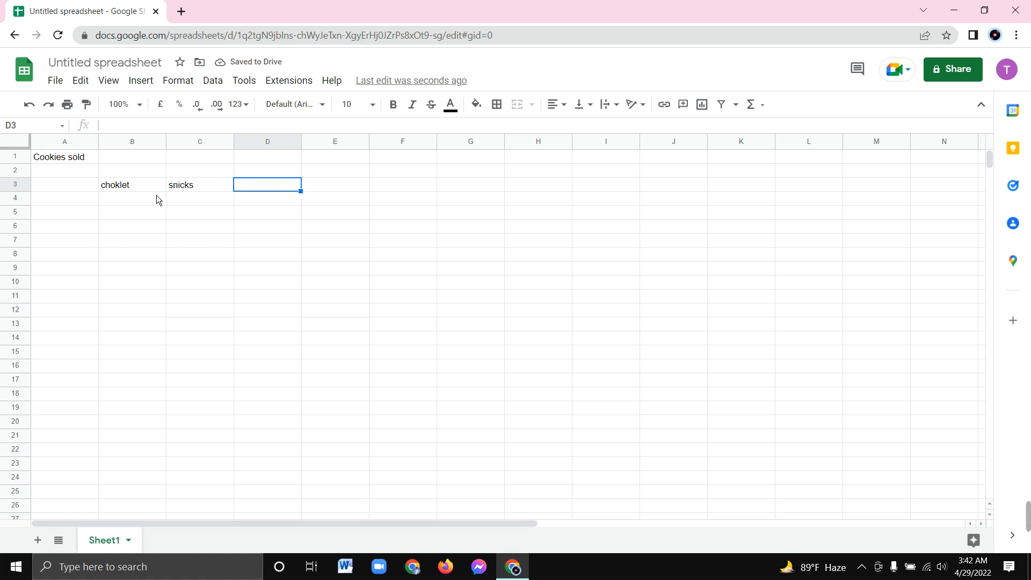
type("fortoun")
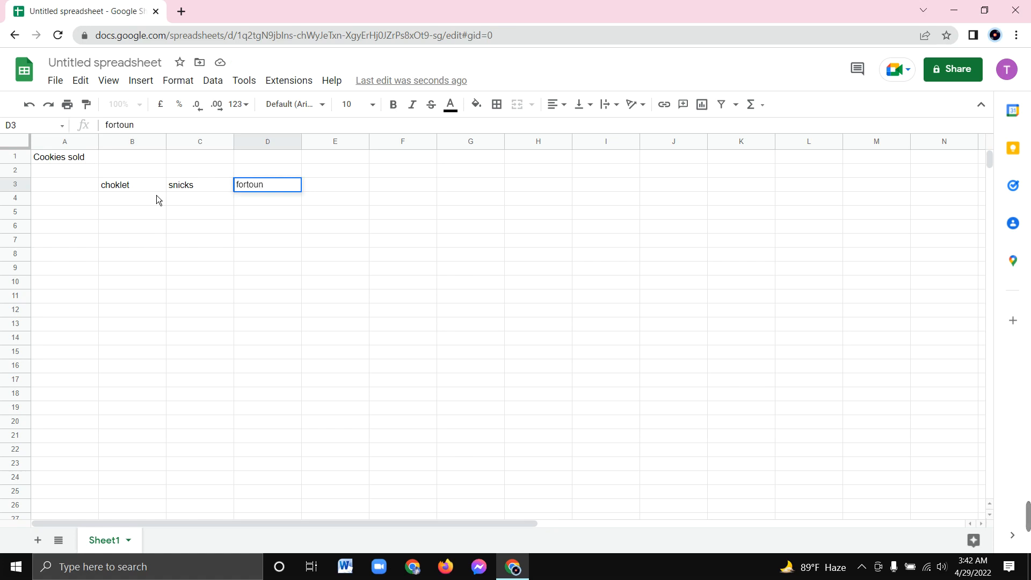
key("Tab")
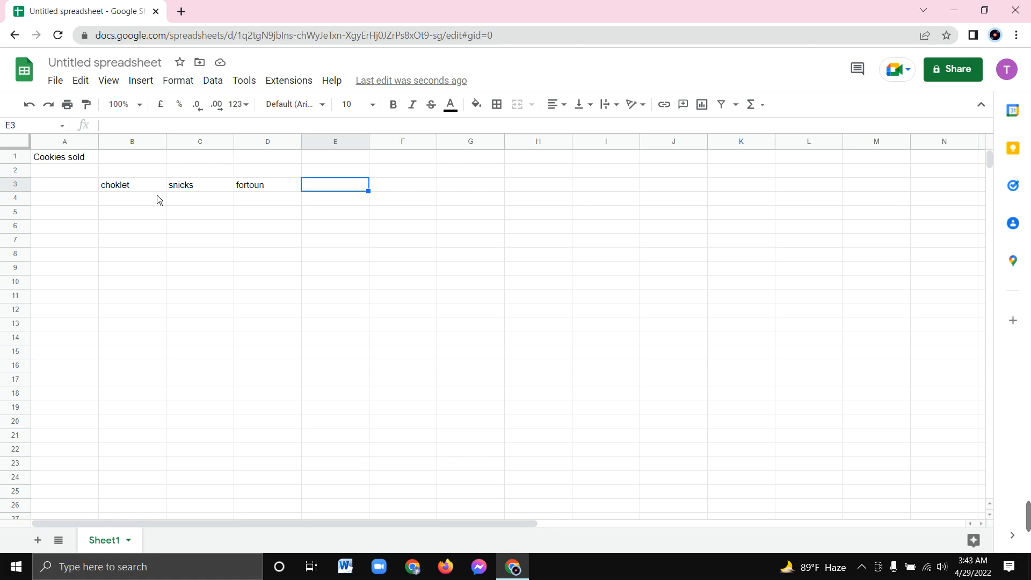
Step: Complete the heading row with "oatmeal" in E3 and "butter" in F3
type("oat")
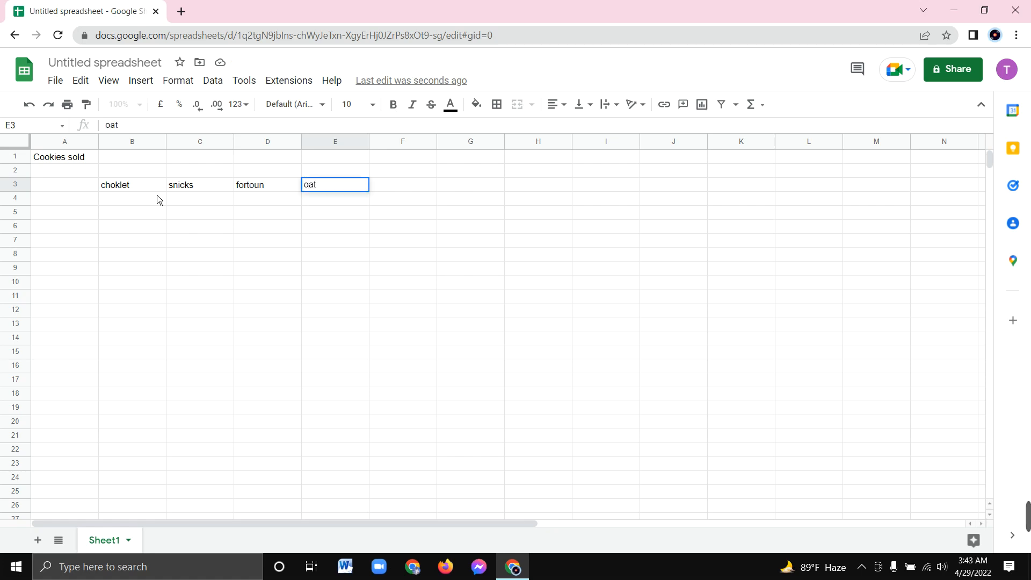
type("meal")
key("Tab")
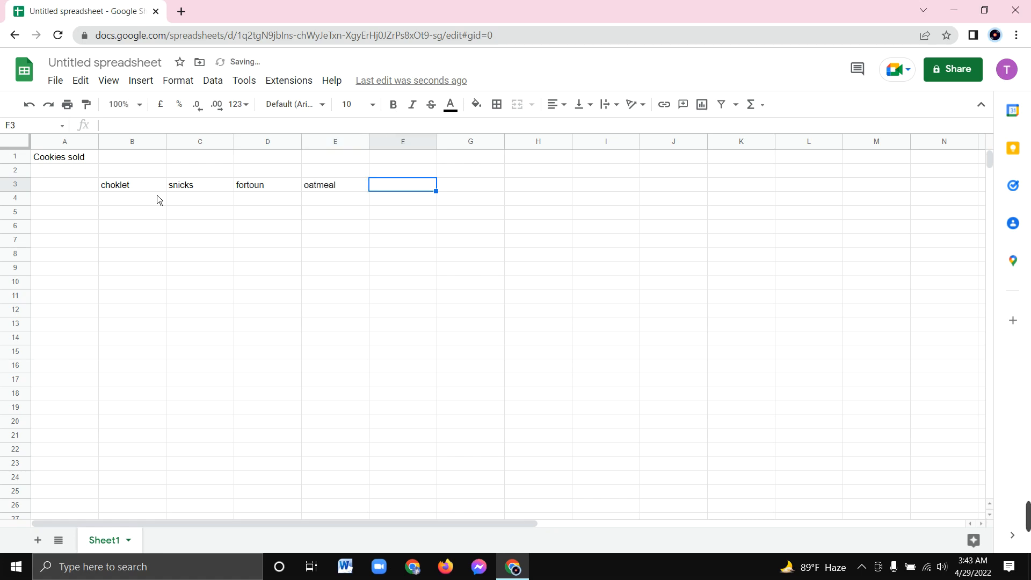
type("but")
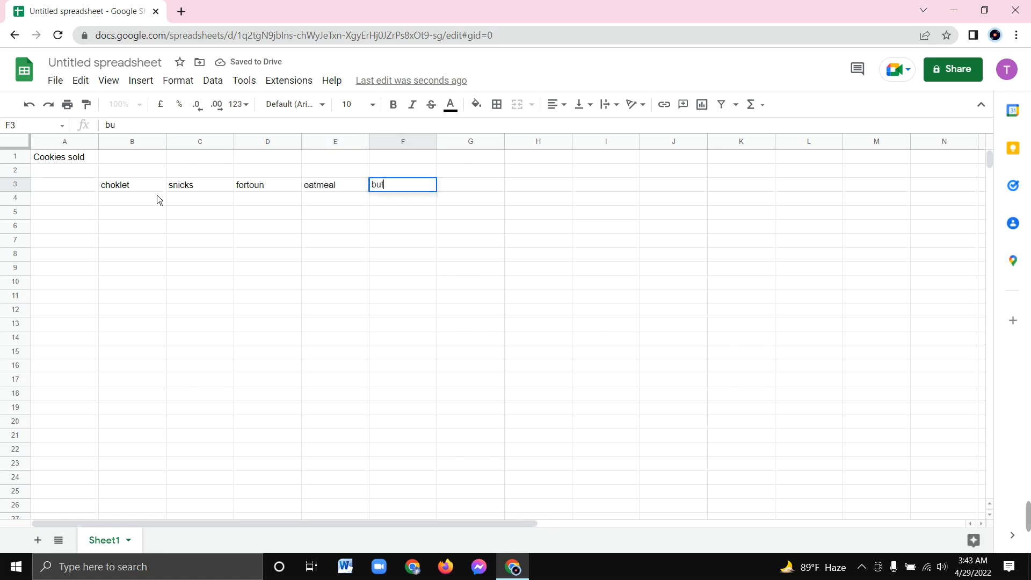
type("ter")
key("BackSpace")
type("ter")
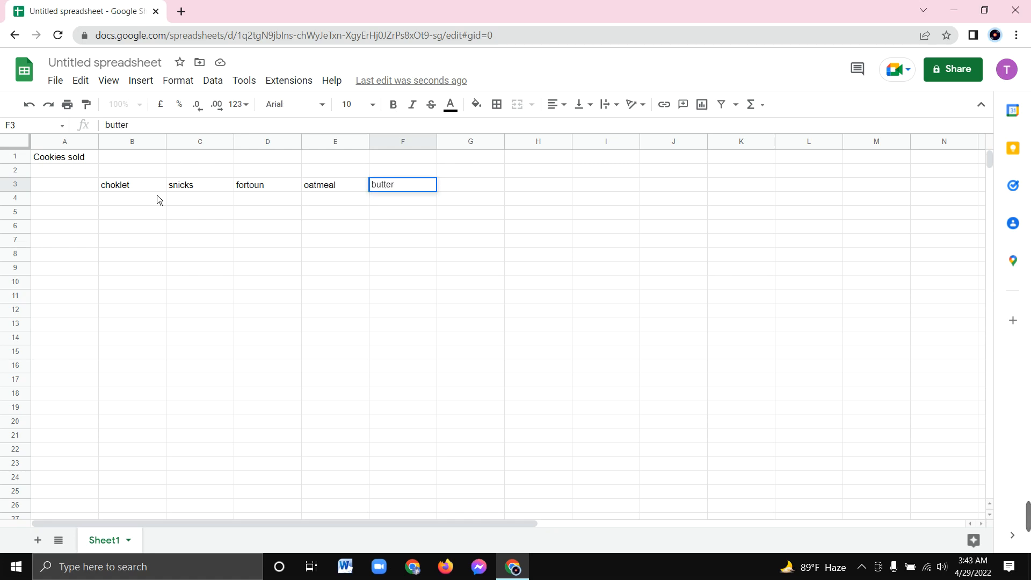
key("Return")
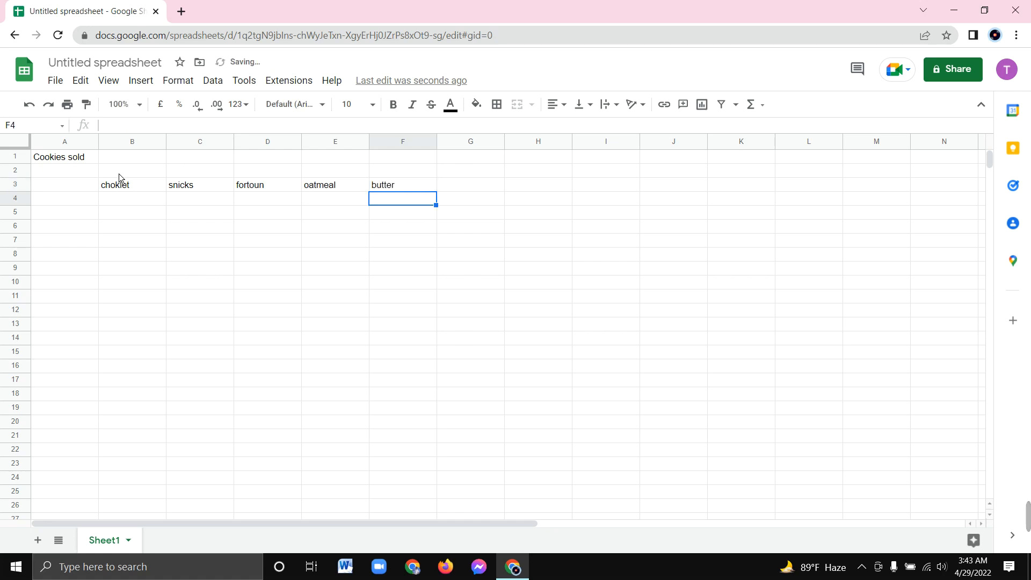
Step: Fill the "Cookies sold" title cell A1 with bright green
left_click(78, 161)
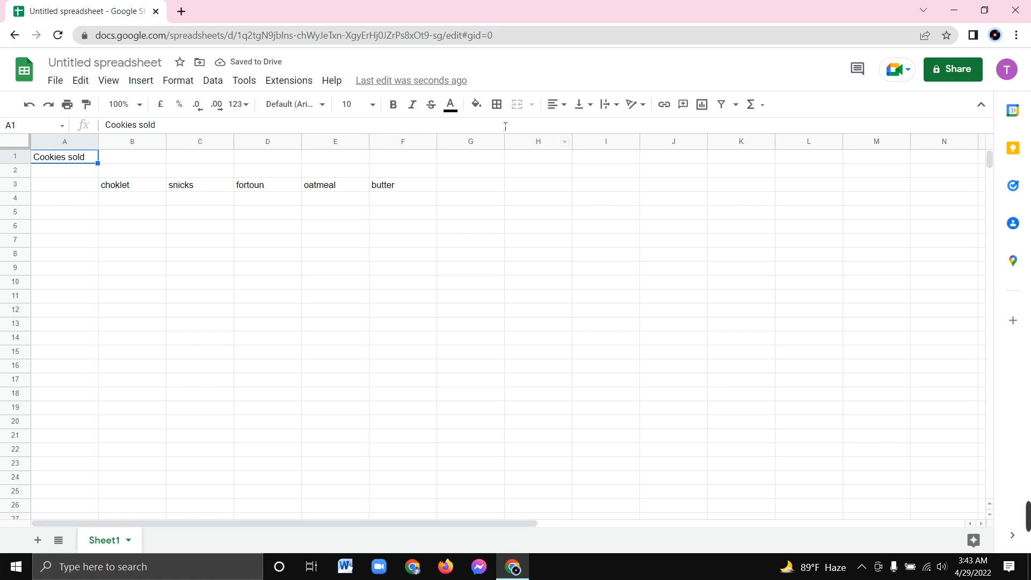
left_click(475, 104)
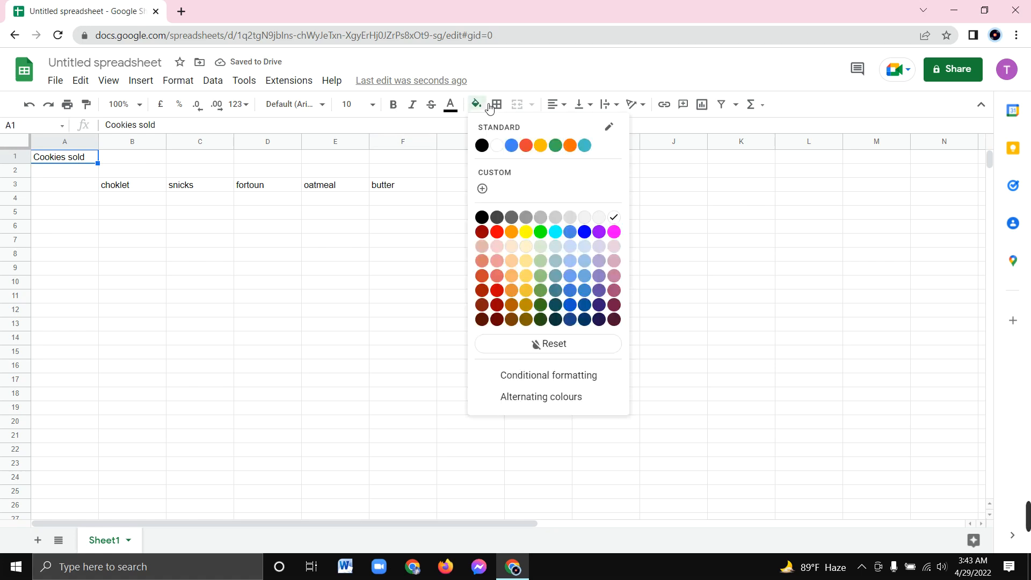
left_click(539, 234)
left_click(86, 230)
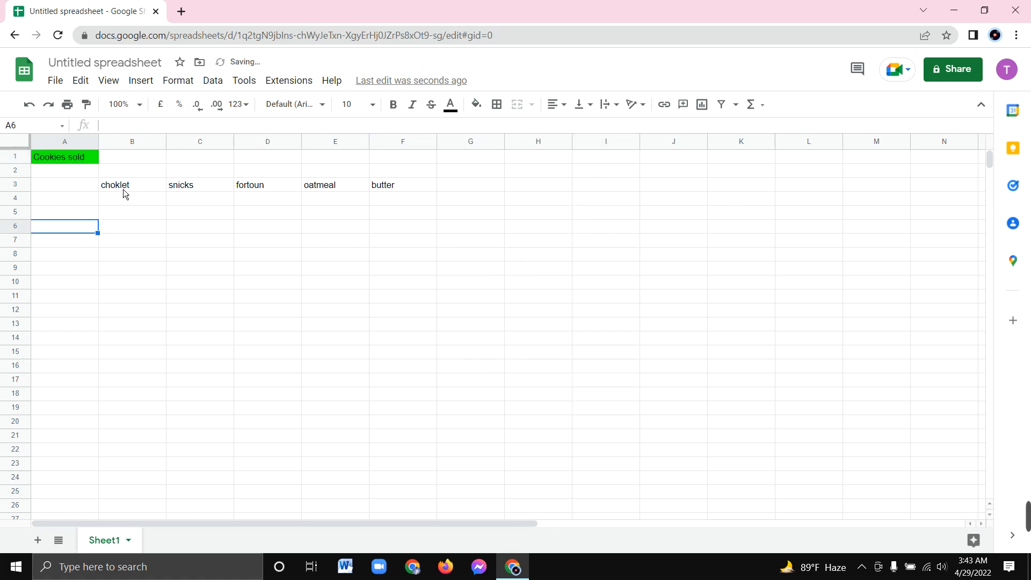
Step: Make the headings in B3:F3 bold and fill those cells with yellow
left_click_drag(123, 189, 399, 199)
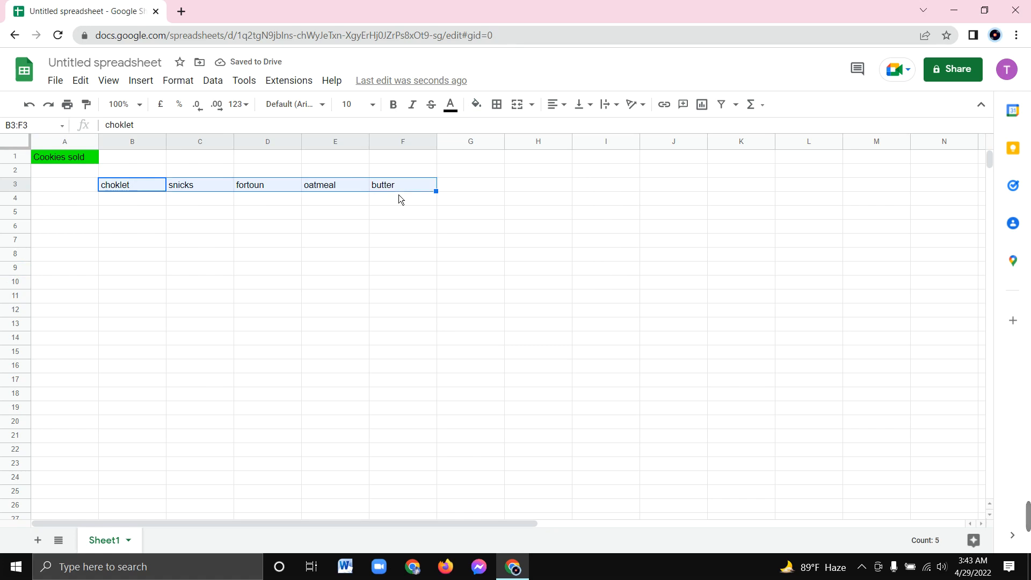
key("ctrl+b")
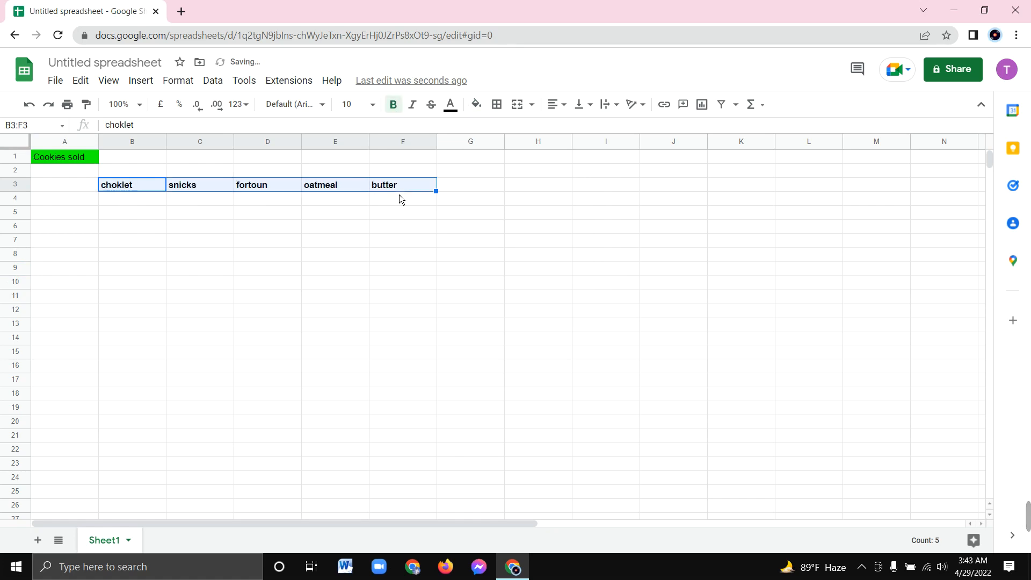
left_click(476, 104)
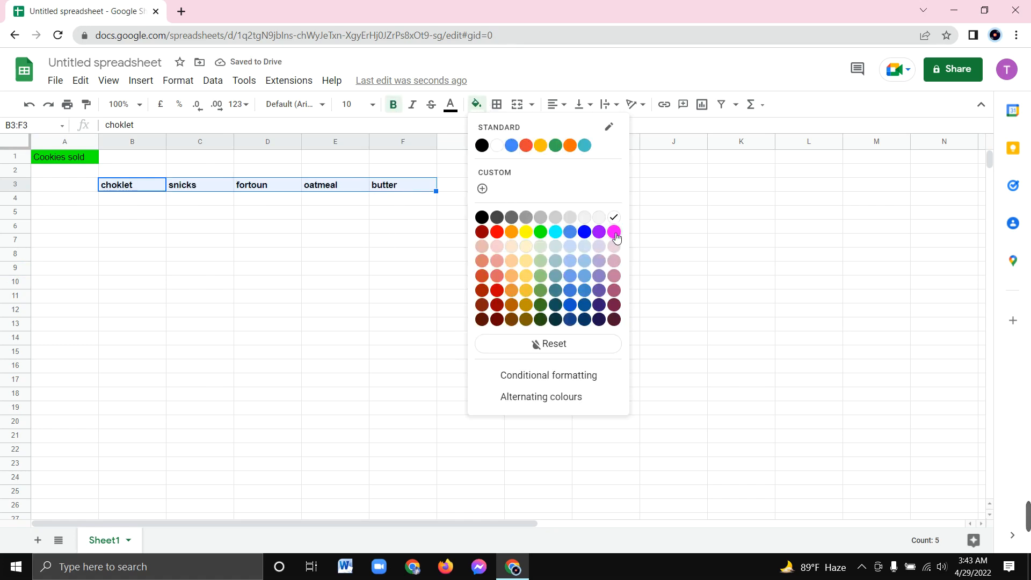
left_click(526, 233)
left_click(268, 239)
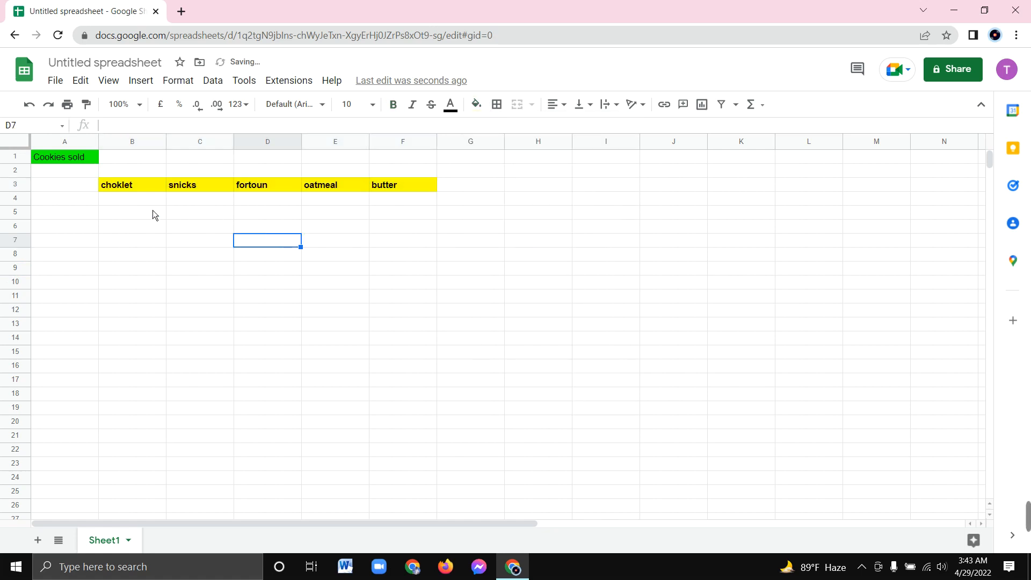
Step: Enter the sales figures 500, 150 and 200 in cells B4, C4 and D4
left_click(141, 200)
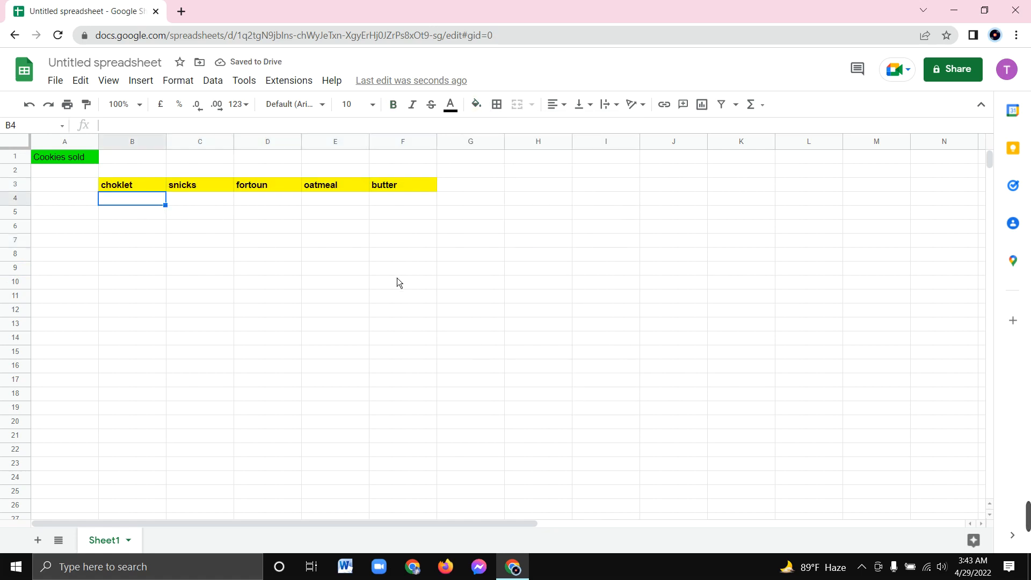
type("500")
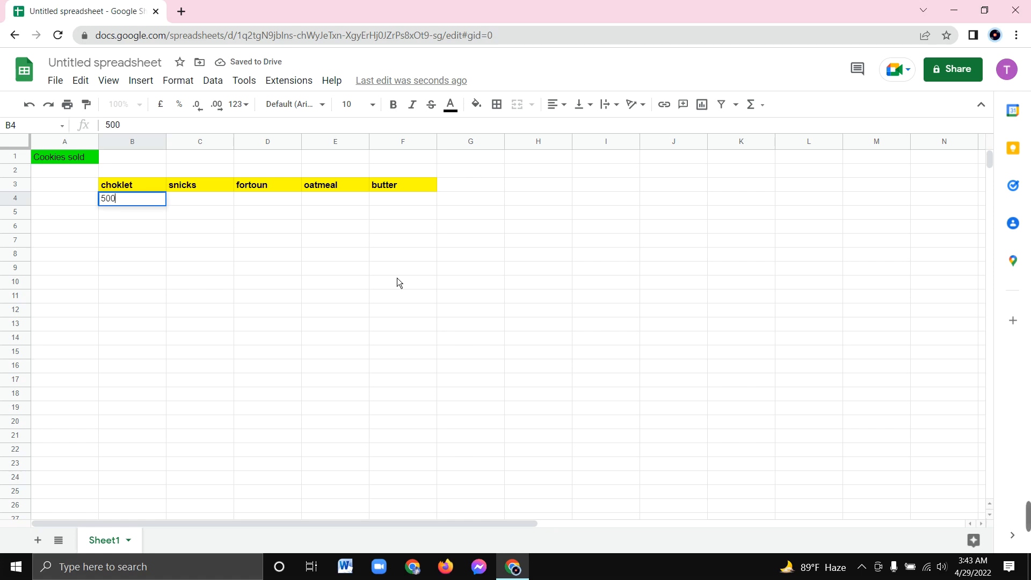
key("Tab")
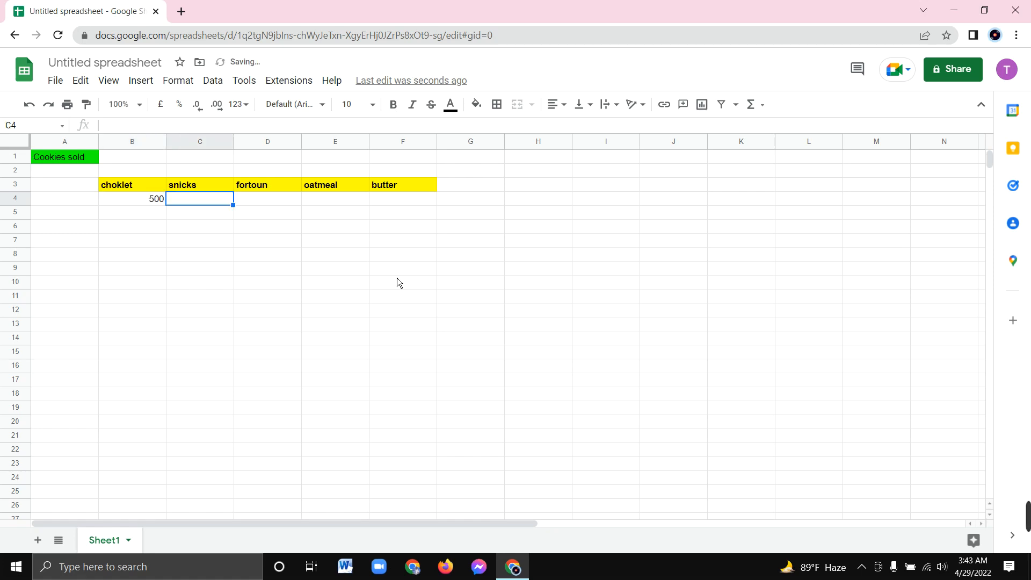
type("150")
key("Tab")
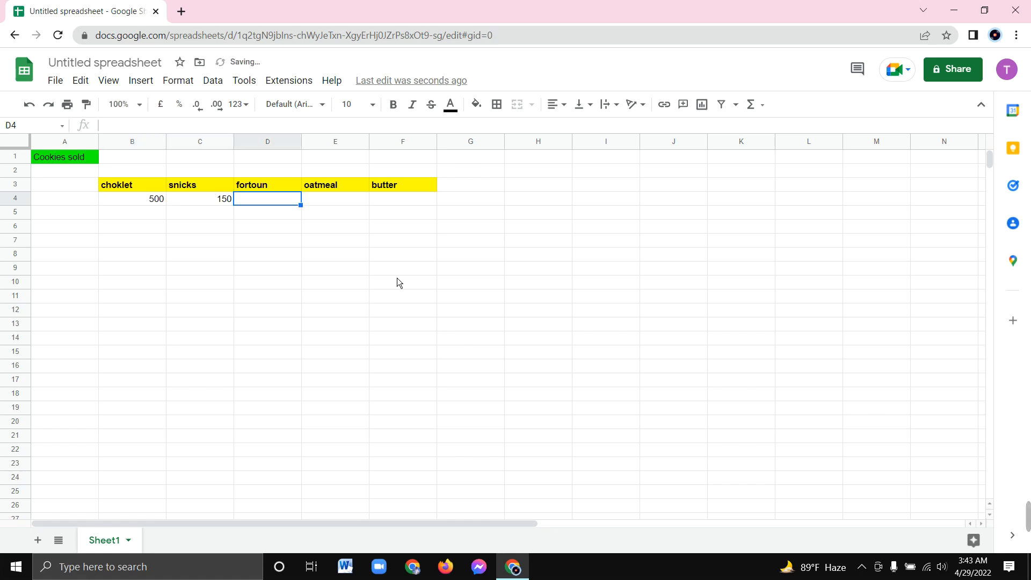
type("200")
key("Tab")
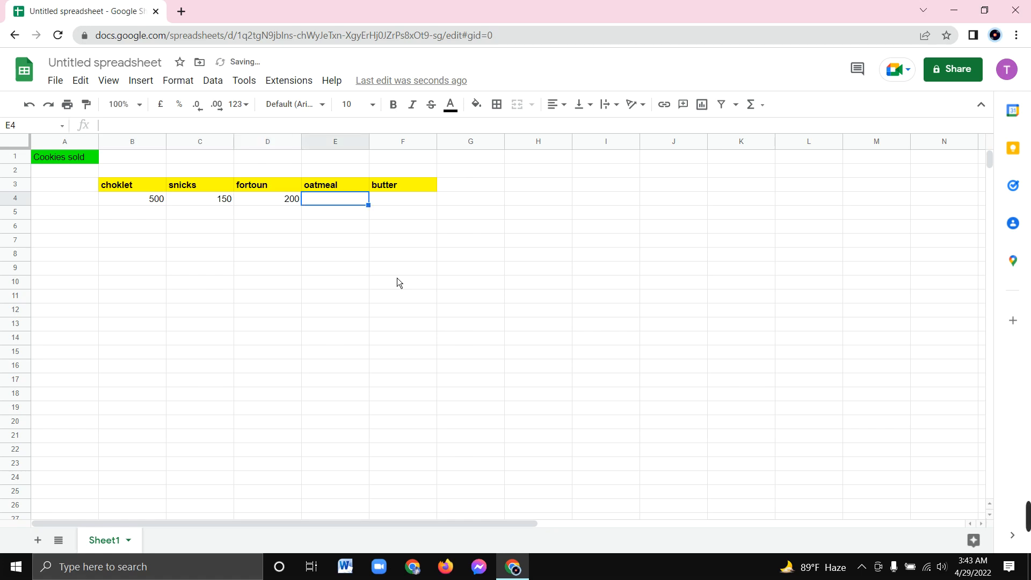
Step: Complete the sales row with 400 in E4 and 458 in F4
type("400")
key("Tab")
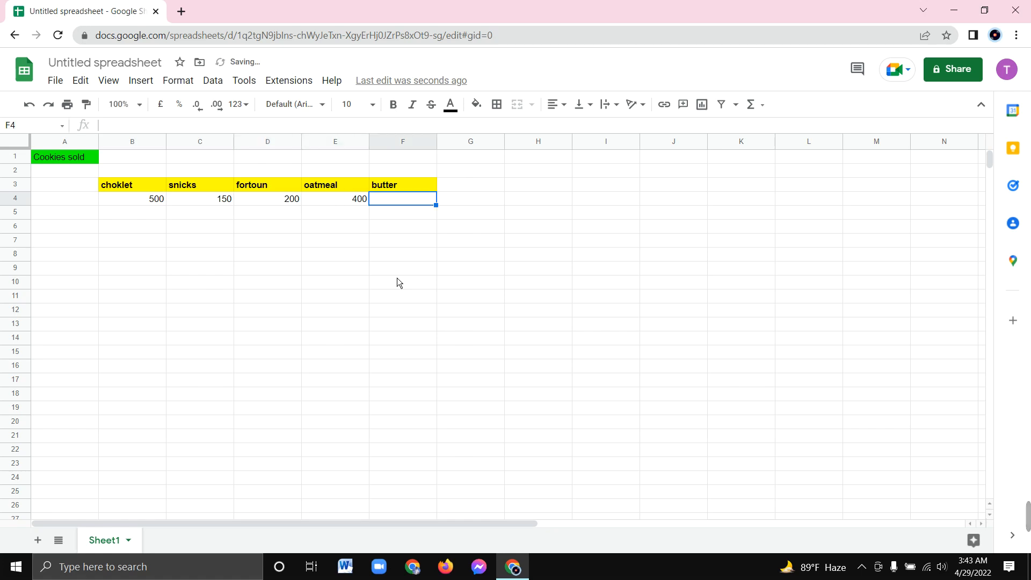
type("1")
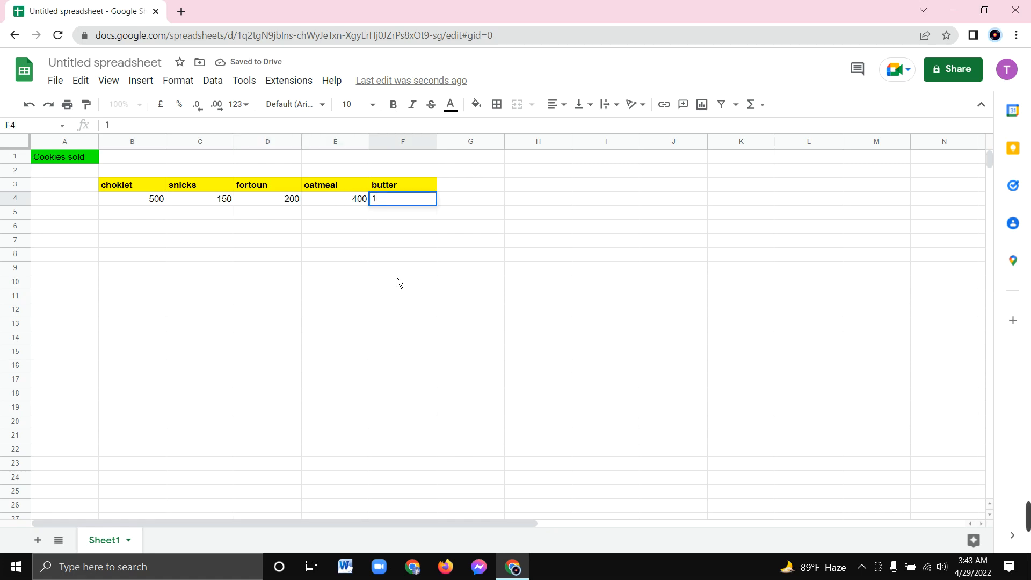
key("BackSpace")
type("458")
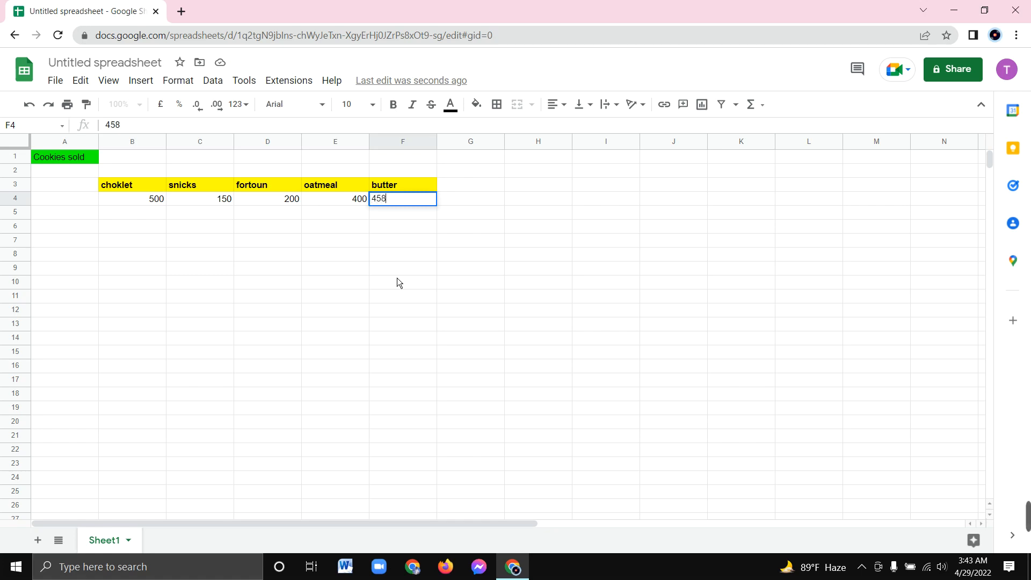
key("Return")
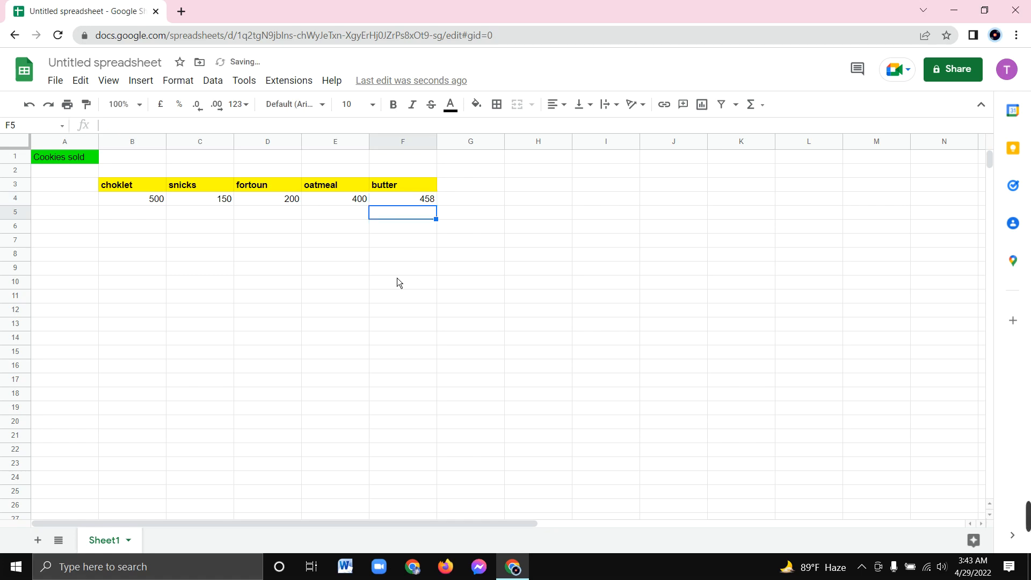
Step: Enter the row label "ADD" in cell A7
left_click(144, 286)
left_click(76, 245)
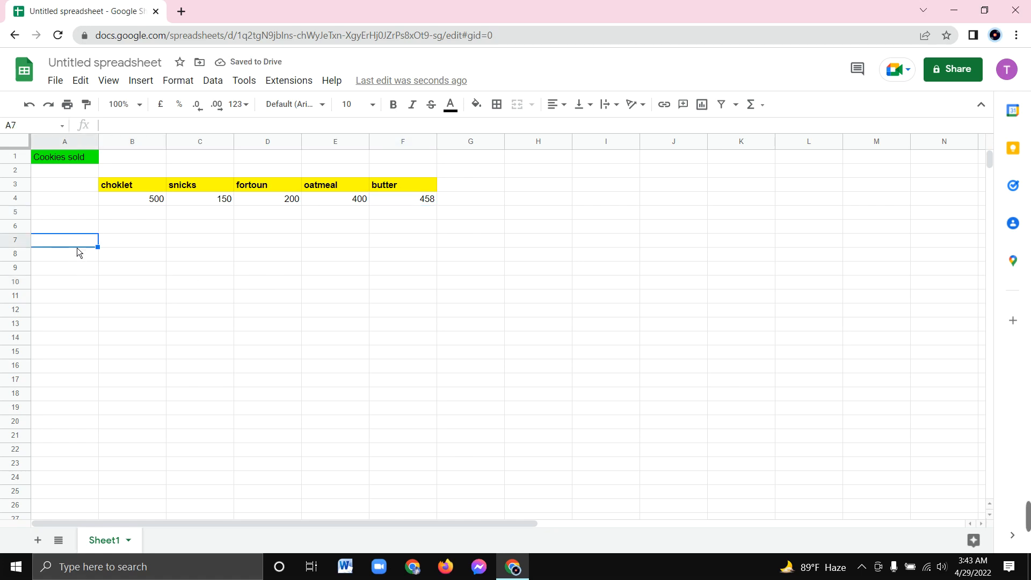
type("A")
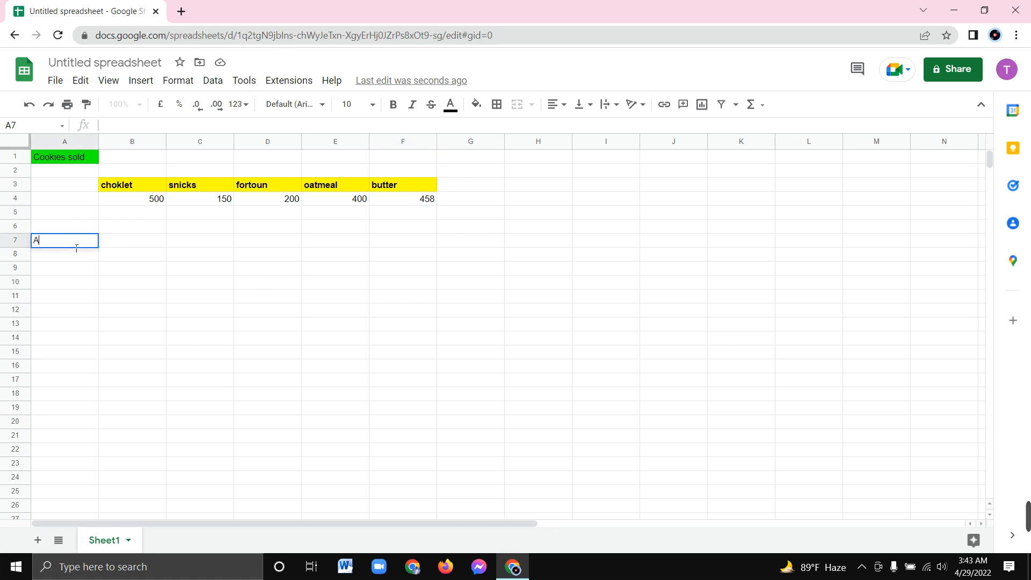
type("DD")
key("Tab")
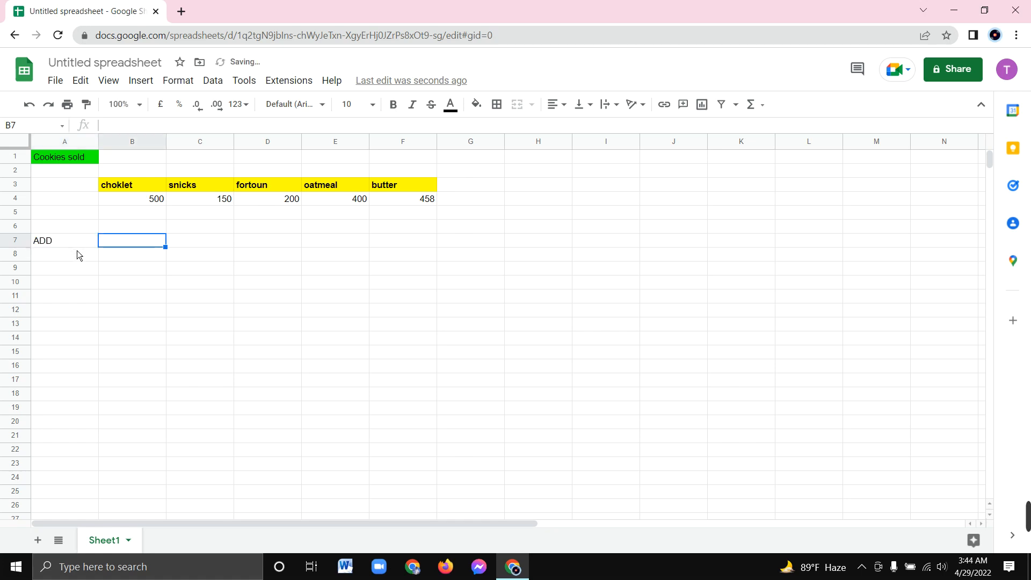
key("Left")
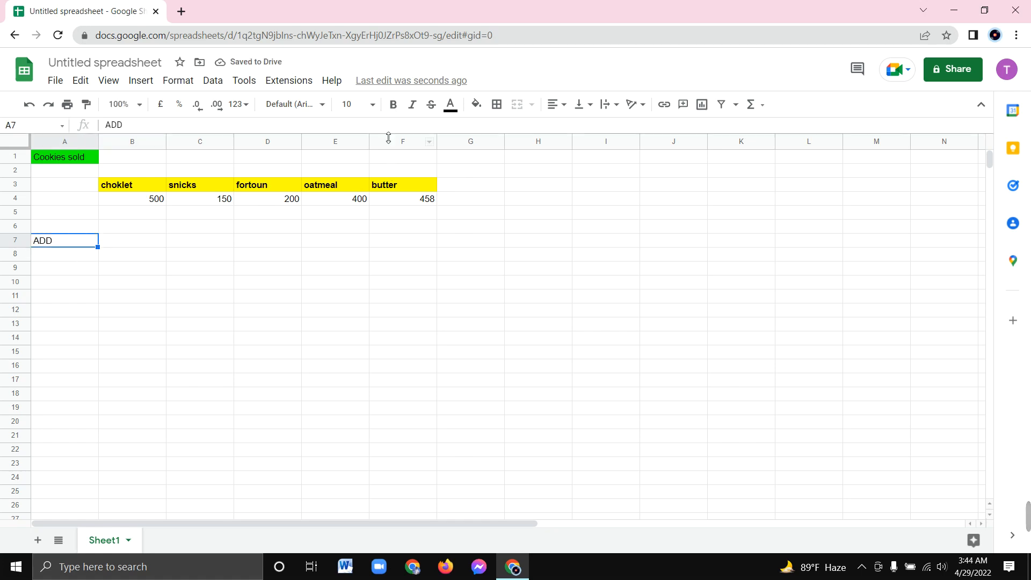
Step: Enter the row label "Subtract" in cell A9
left_click(67, 273)
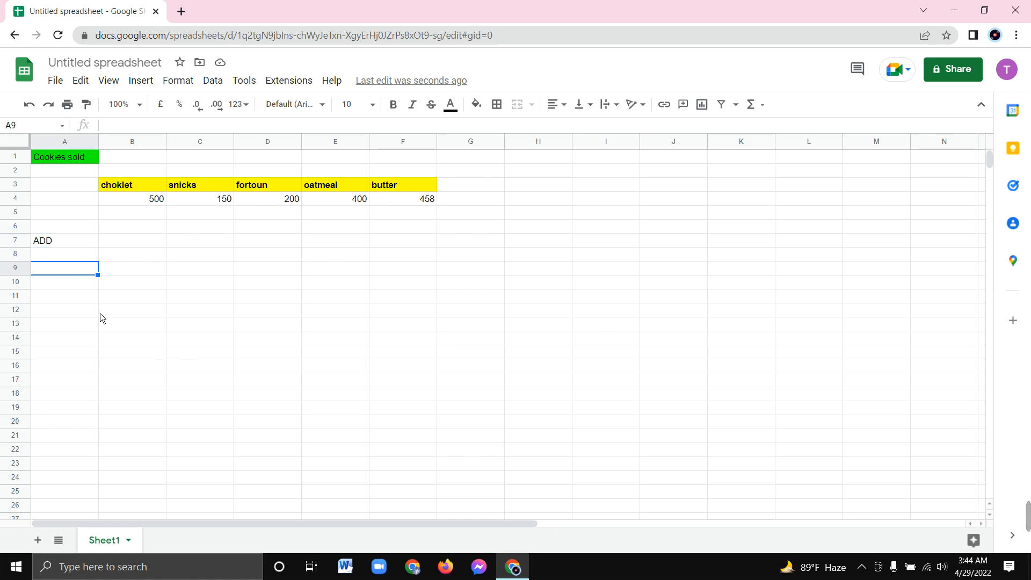
type("S")
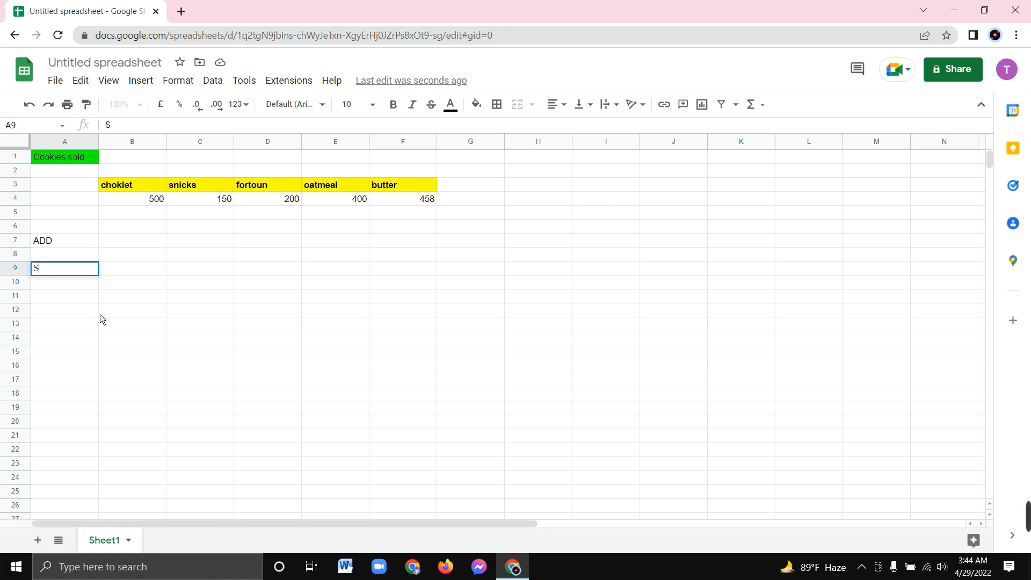
type("UBTRCT")
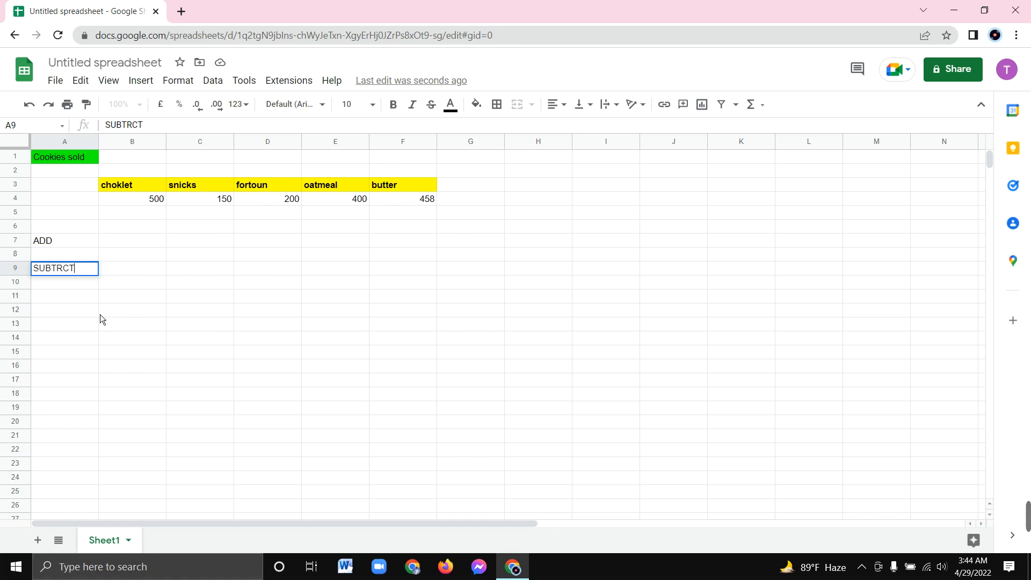
key("BackSpace")
key("BackSpace")
key("BackSpace")
key("BackSpace")
key("BackSpace")
key("BackSpace")
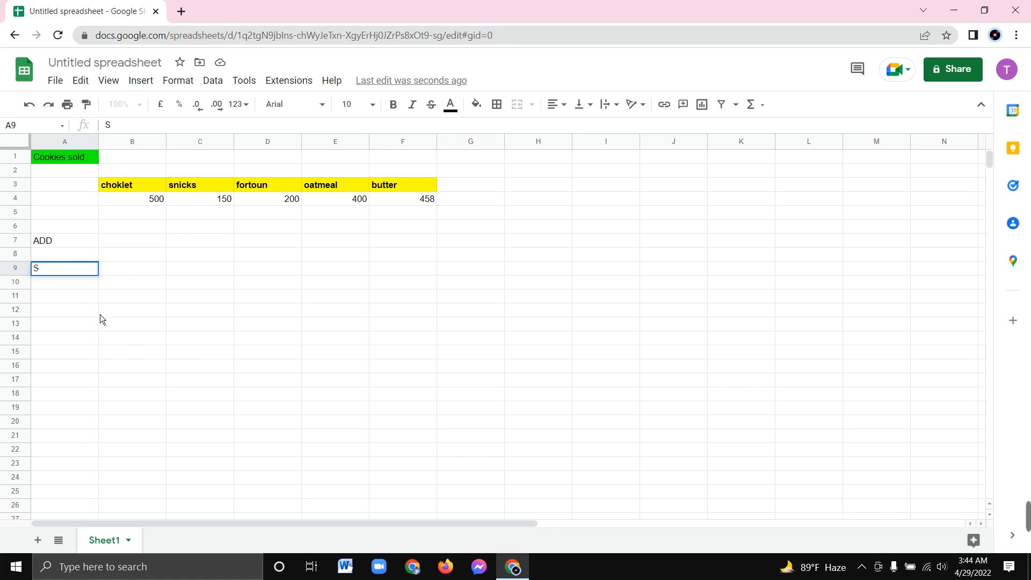
type("ubtract")
key("Return")
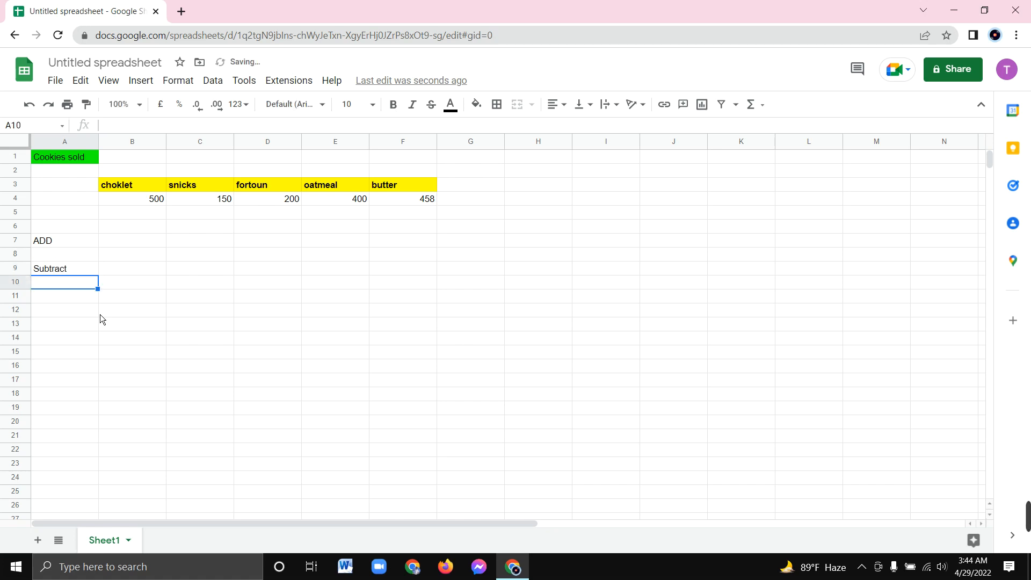
Step: Enter the row label "Multiply" in cell A11
key("Down")
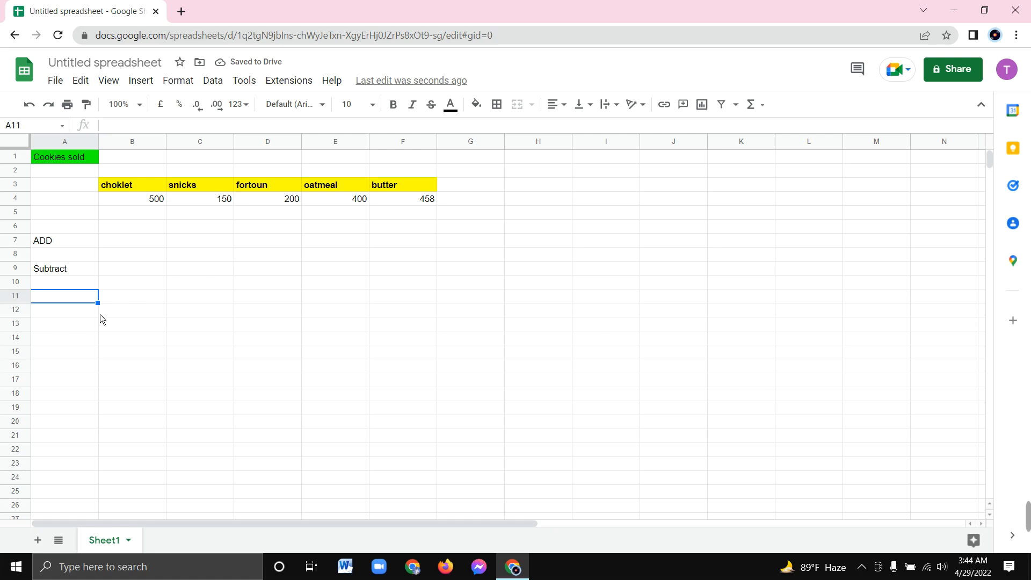
type("MU")
key("BackSpace")
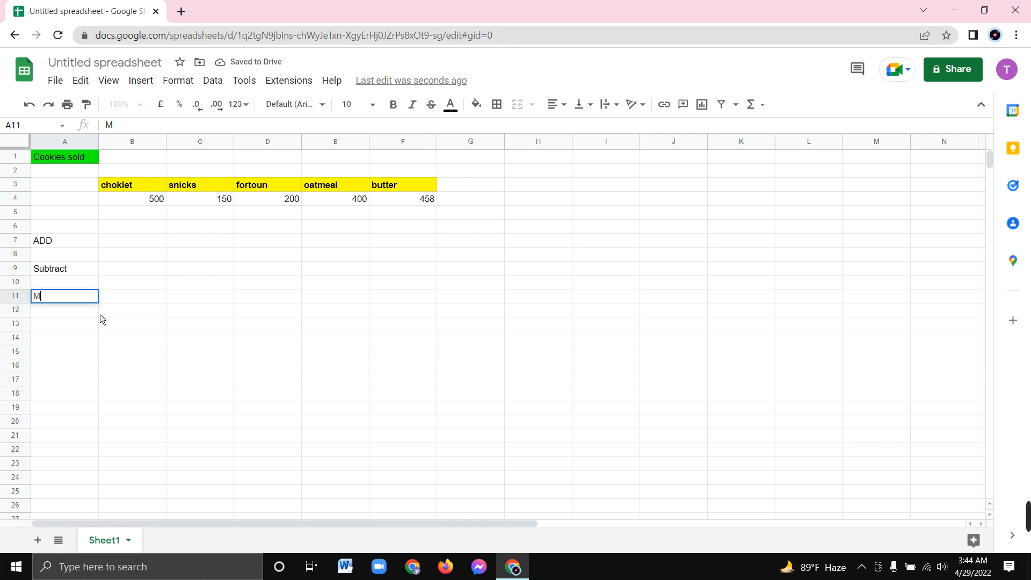
type("ulti")
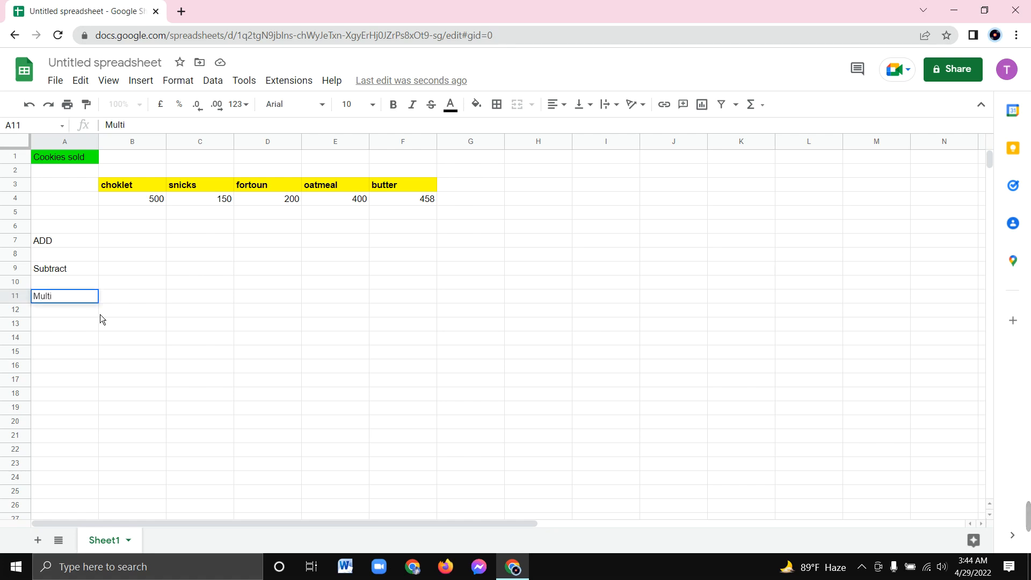
type("ply")
key("Return")
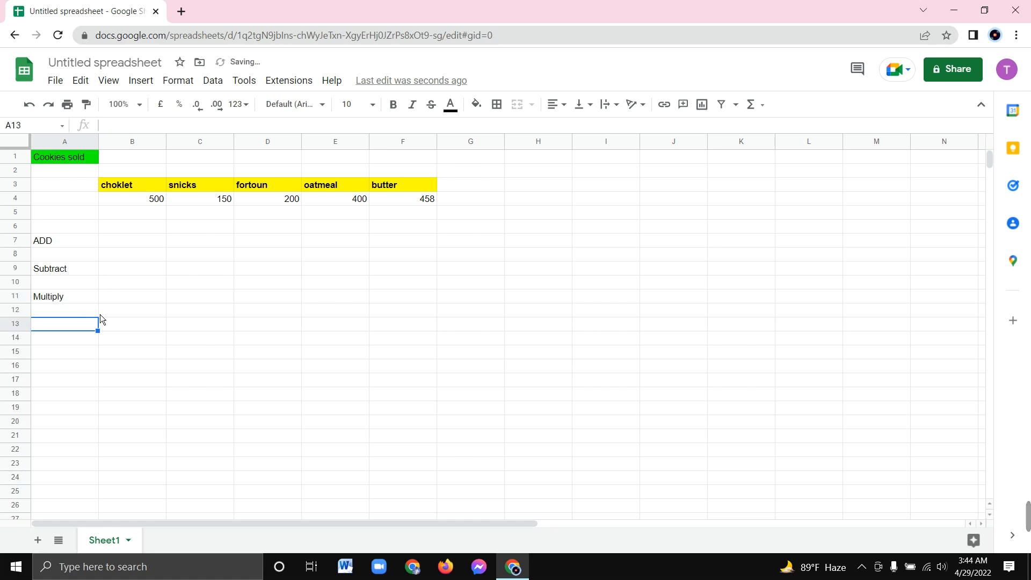
Step: Enter the row label "Divide" in cell A13
key("Down")
type("DS")
key("BackSpace")
type("i")
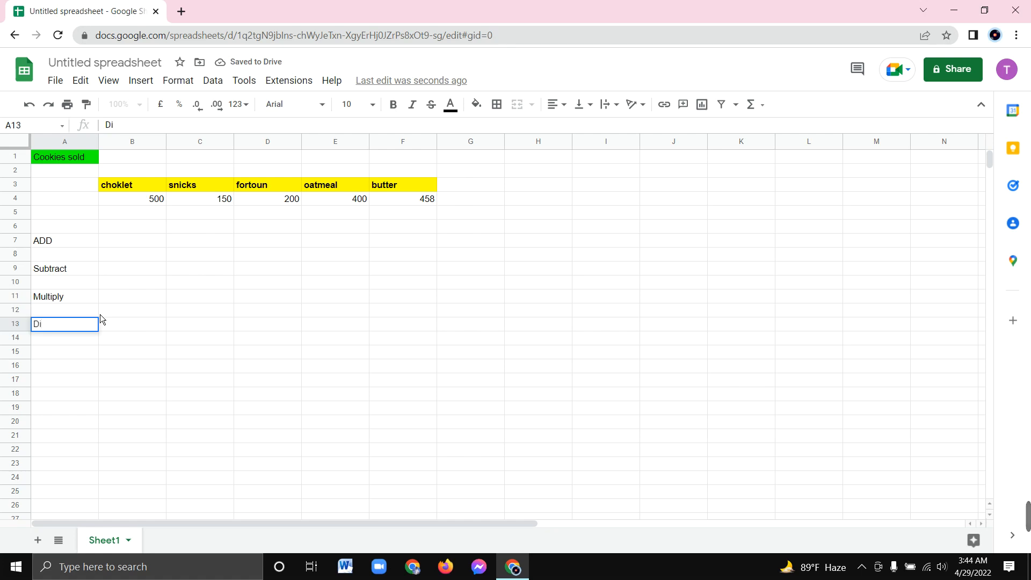
type("vide")
key("Down")
Step: Enter the label "Bring them Together" in cell A15 and widen column A so the label fits
key("Down")
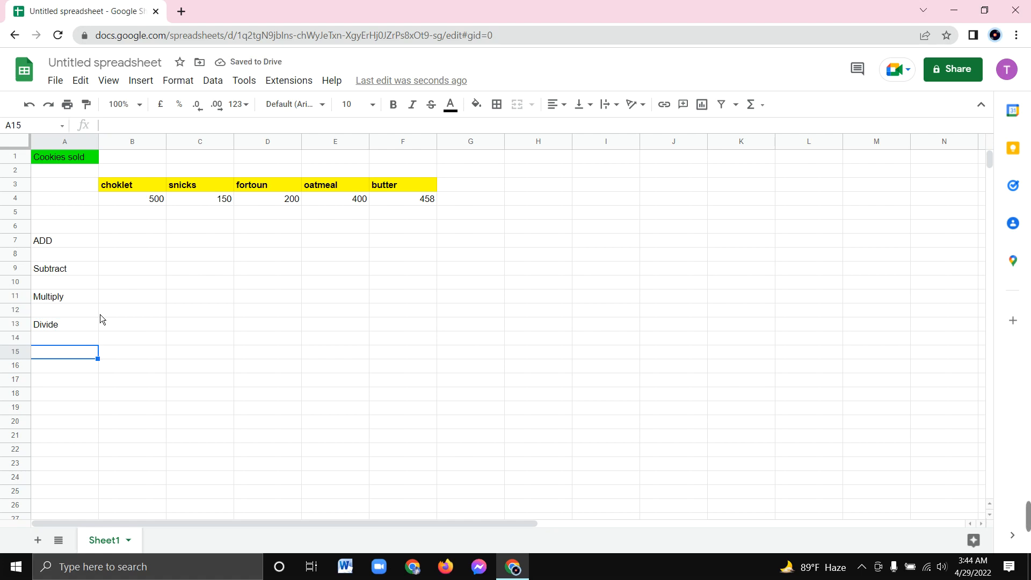
type("Bring")
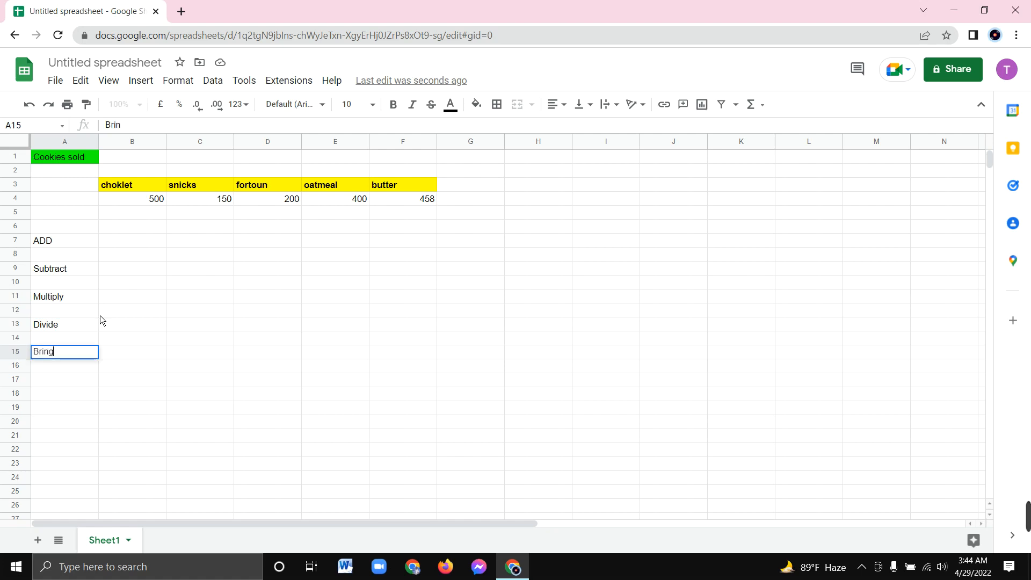
type(" them Together")
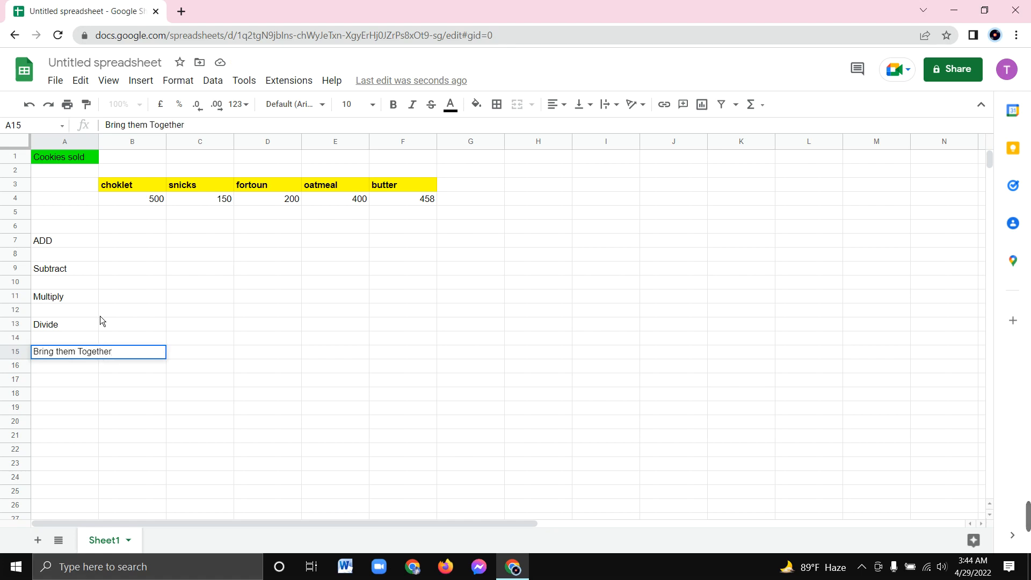
key("Return")
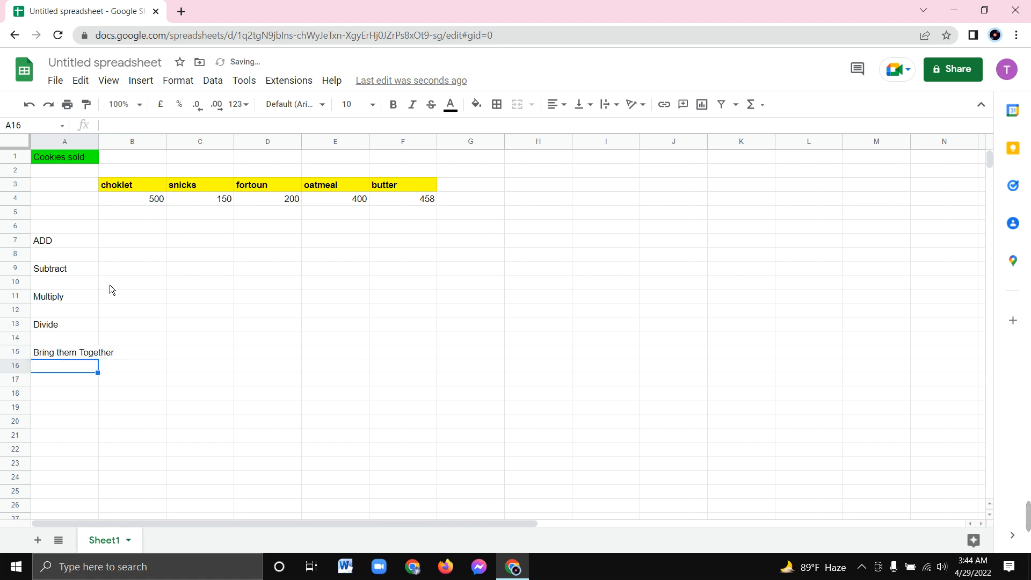
left_click_drag(99, 143, 135, 156)
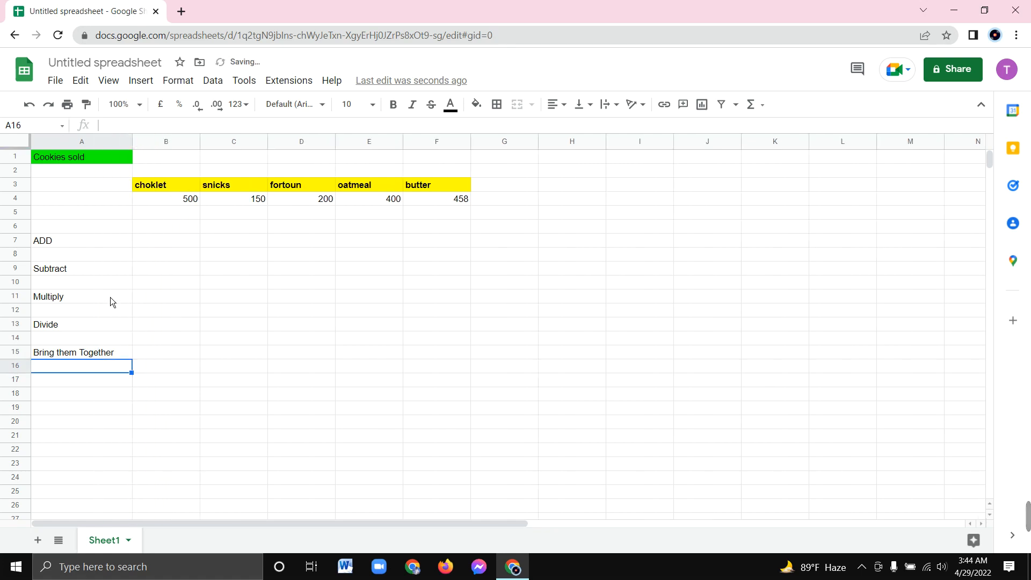
left_click(77, 264)
left_click_drag(75, 243, 85, 365)
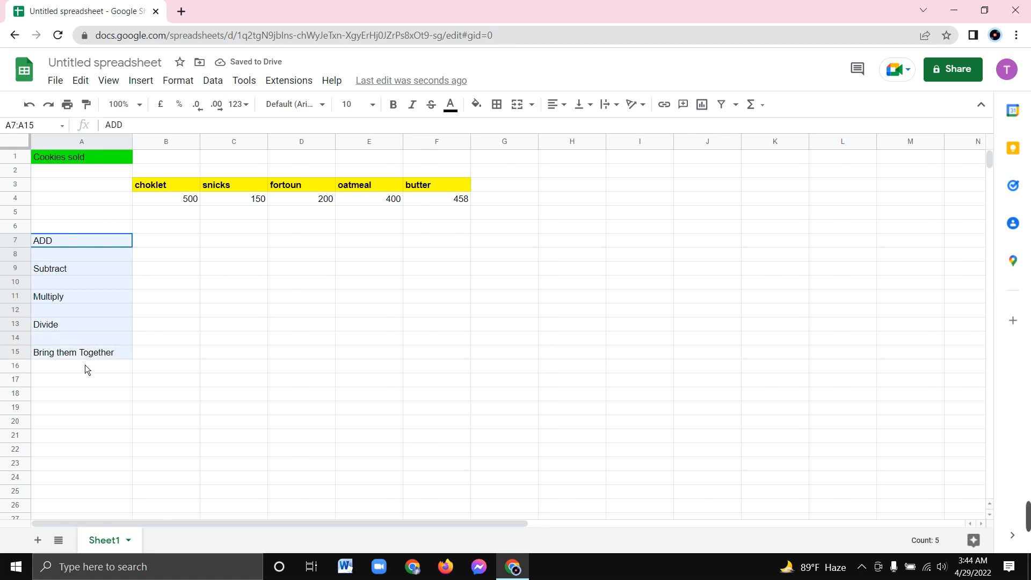
left_click_drag(77, 422, 80, 408)
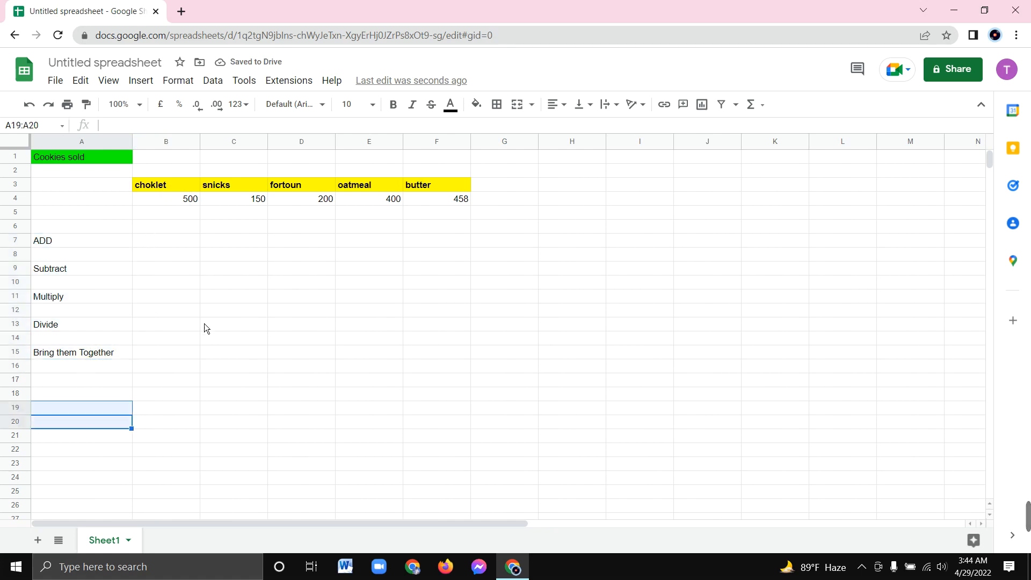
Step: Add all five cookie sales figures beside the ADD label in cell B7 with the formula =B4+C4+D4+E4+F4
left_click(82, 245)
left_click(174, 245)
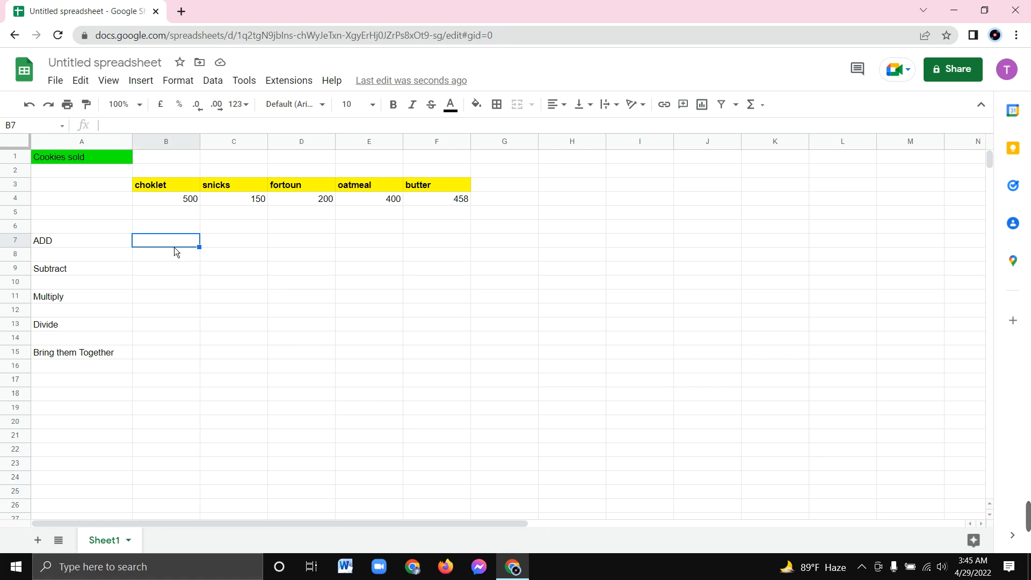
type("=")
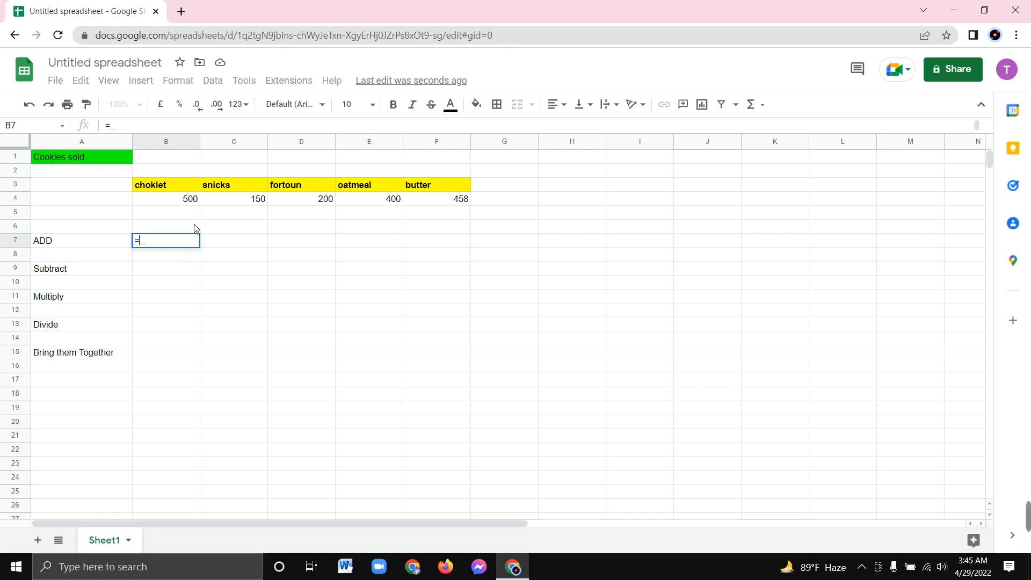
left_click(195, 208)
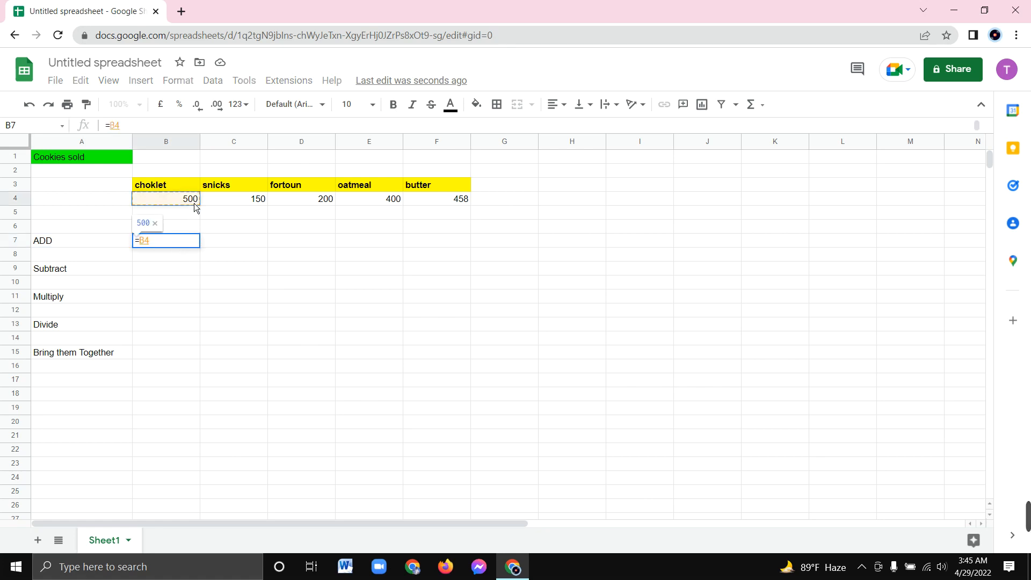
type("+")
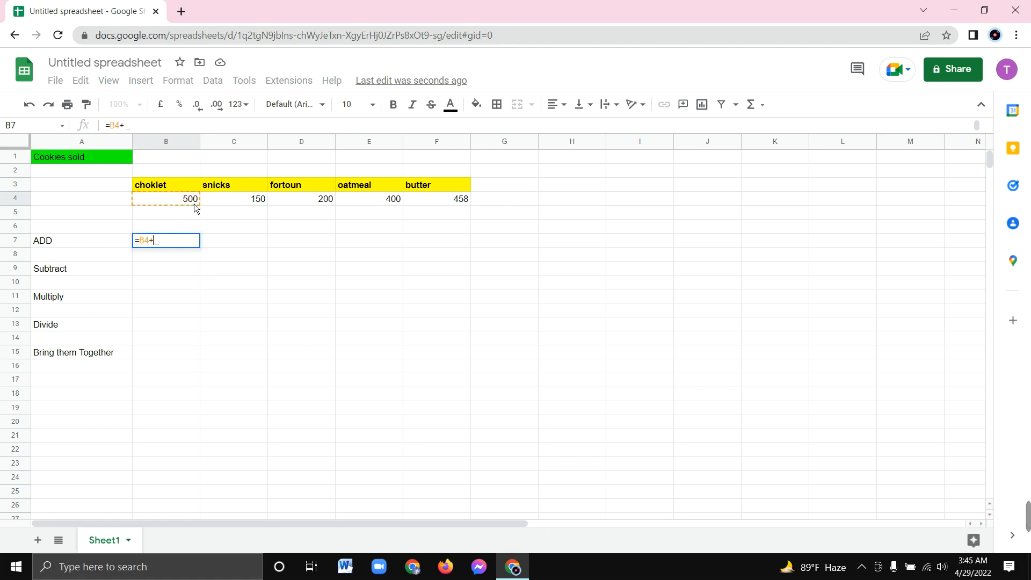
left_click(265, 201)
type("+")
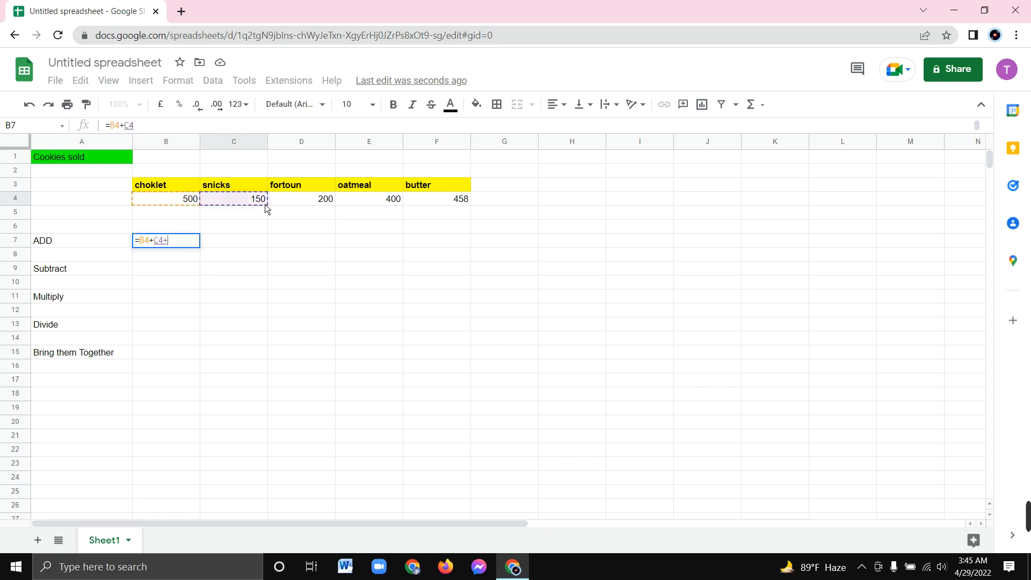
left_click(314, 205)
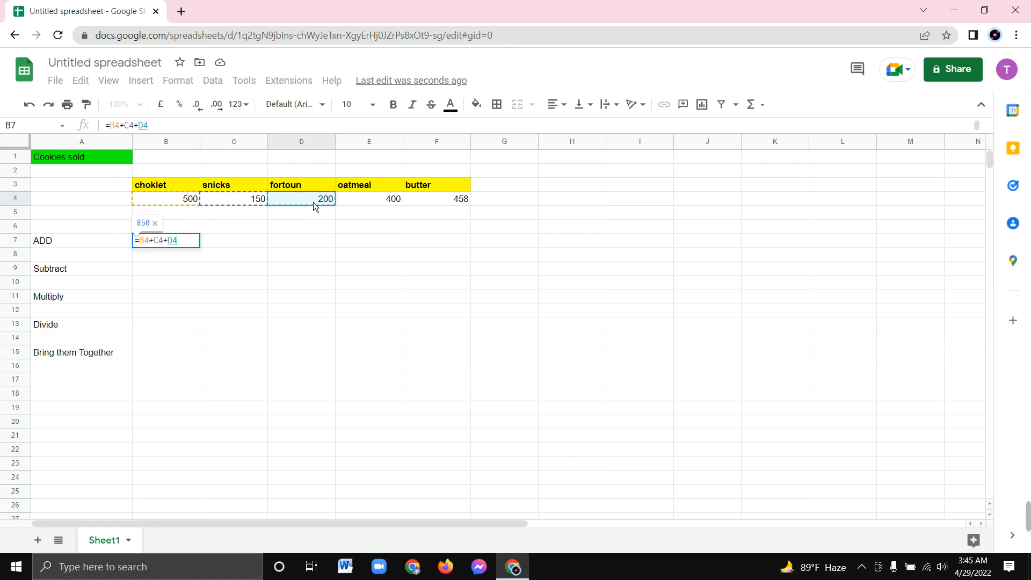
type("+")
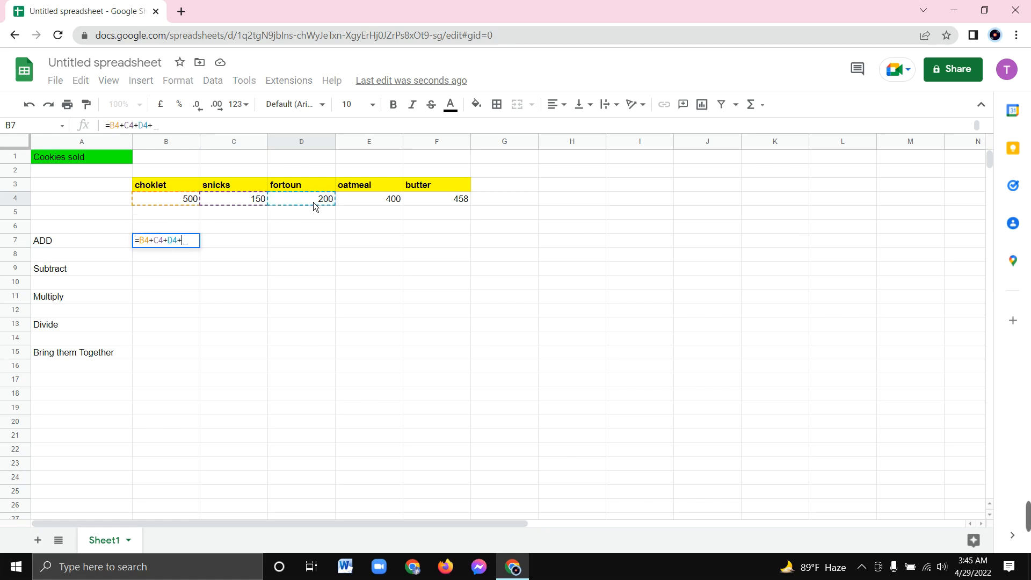
left_click(369, 203)
type("+")
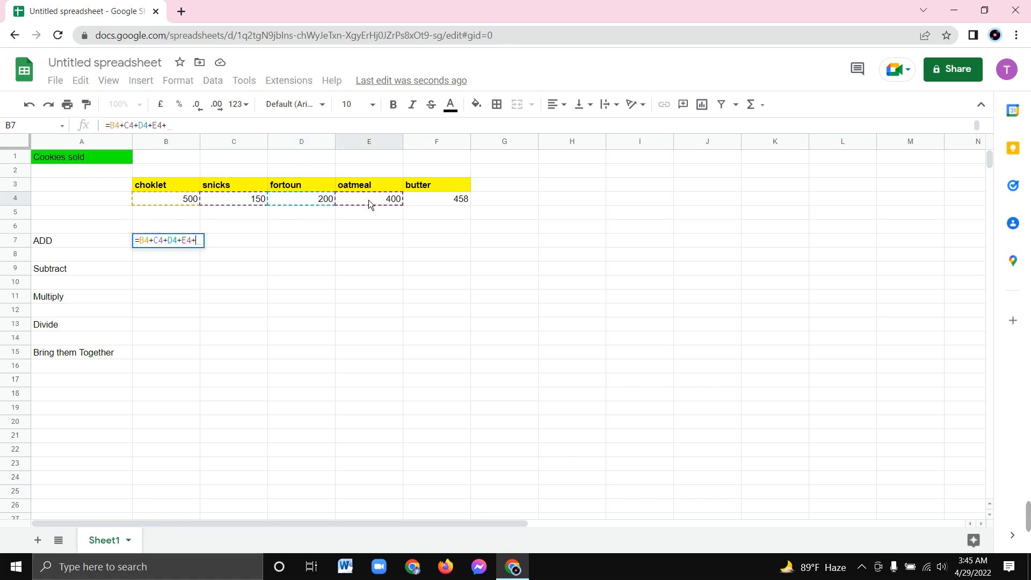
left_click(430, 199)
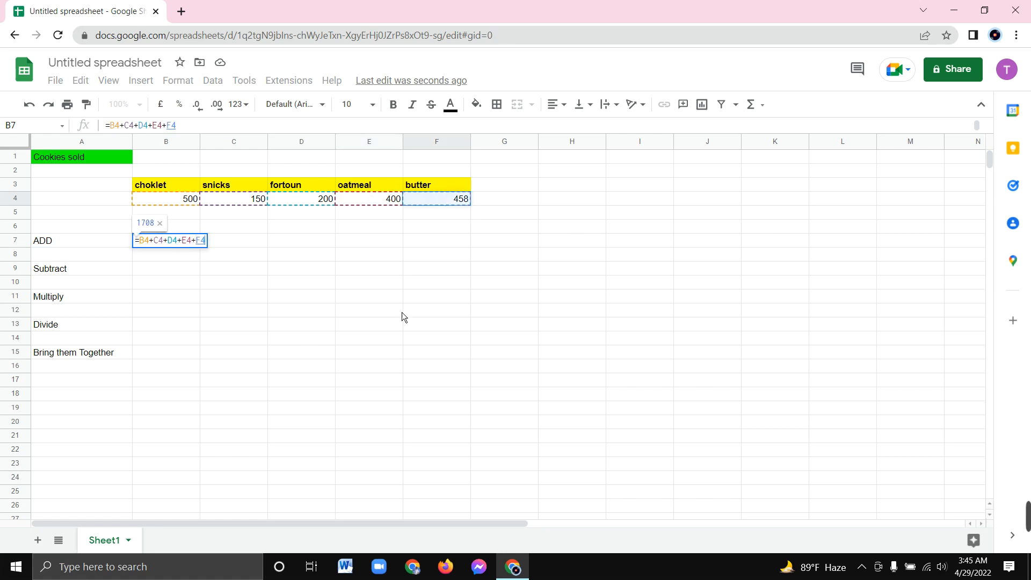
key("Return")
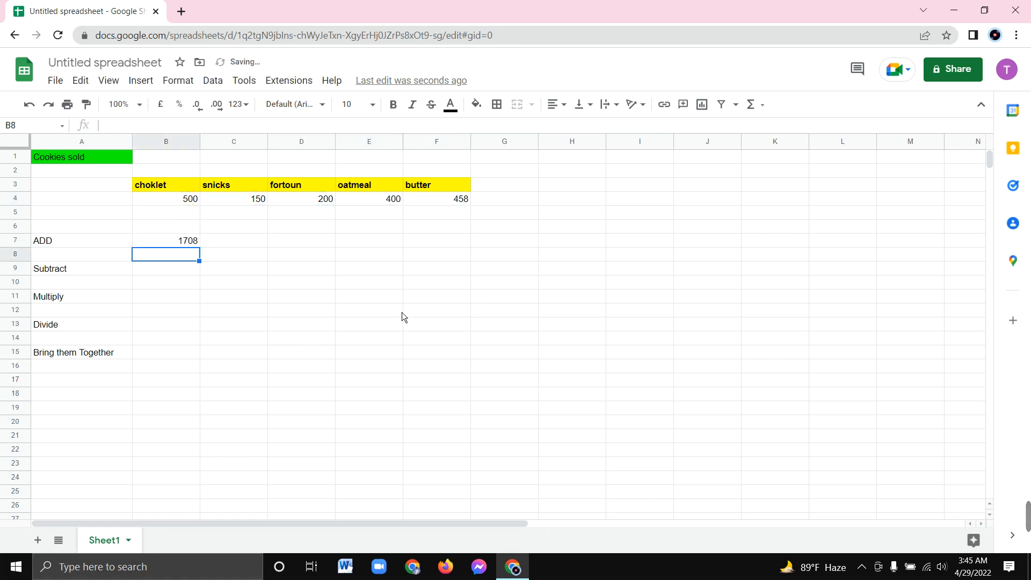
left_click(192, 244)
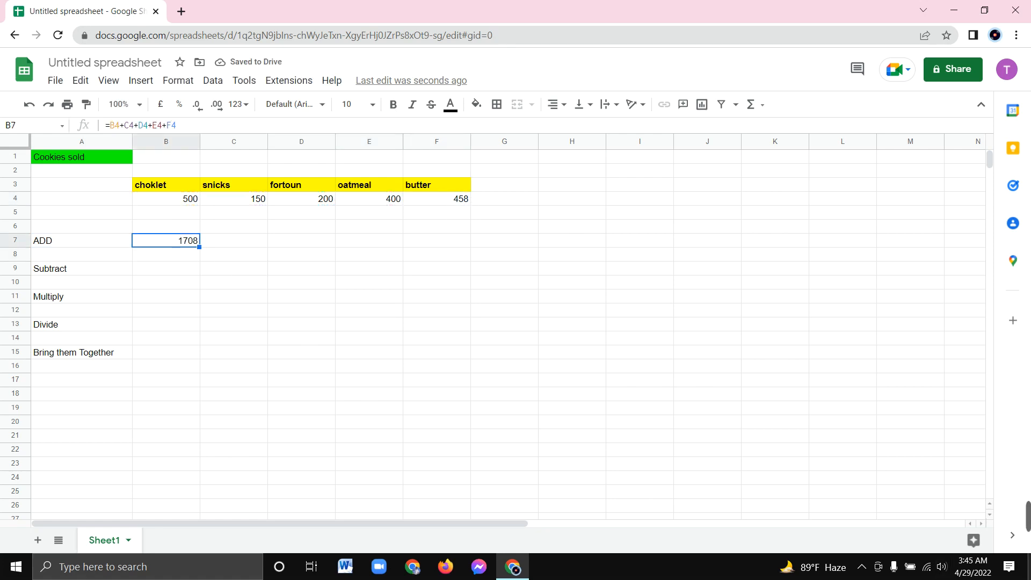
Step: Subtract the snicks sales from the choklet sales in cell B9 with the formula =B4-C4
left_click(178, 274)
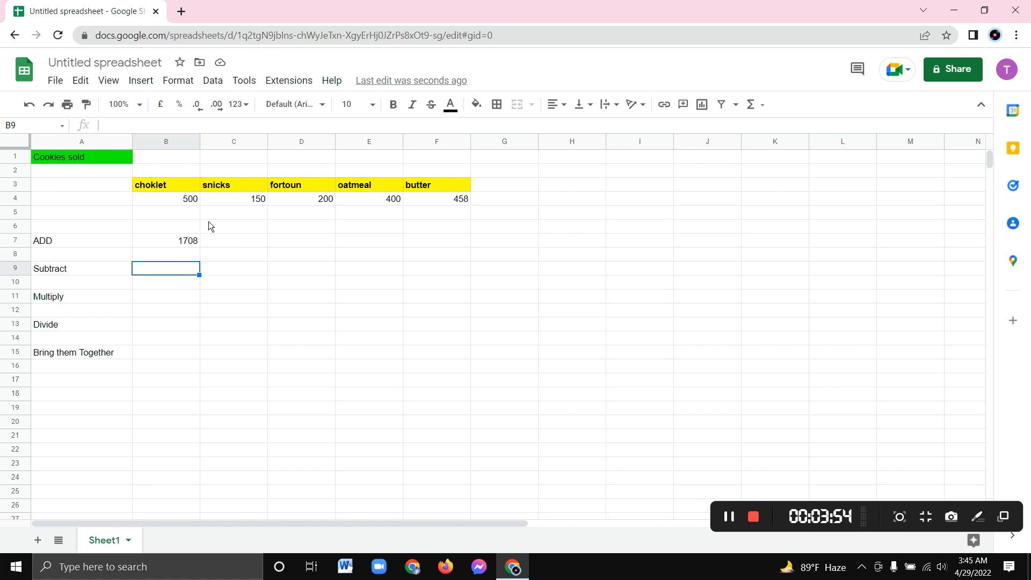
left_click(188, 203)
left_click(239, 203)
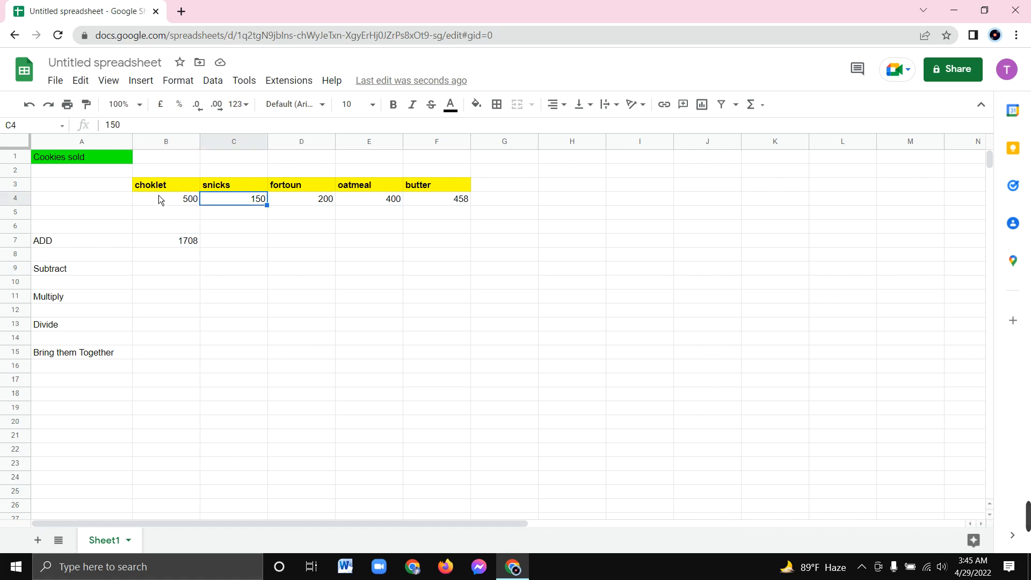
left_click(177, 199)
left_click_drag(218, 198, 236, 199)
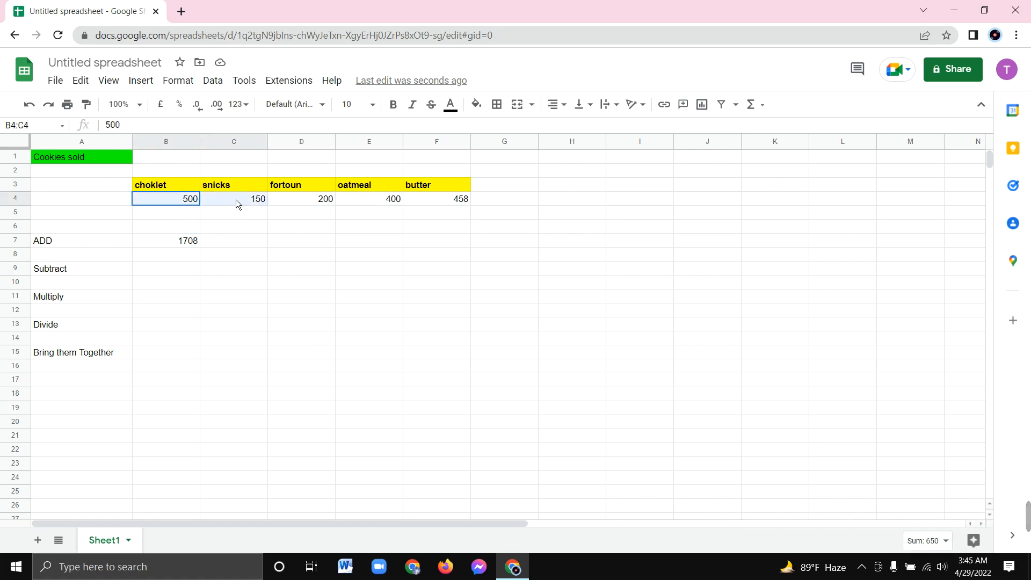
left_click(171, 269)
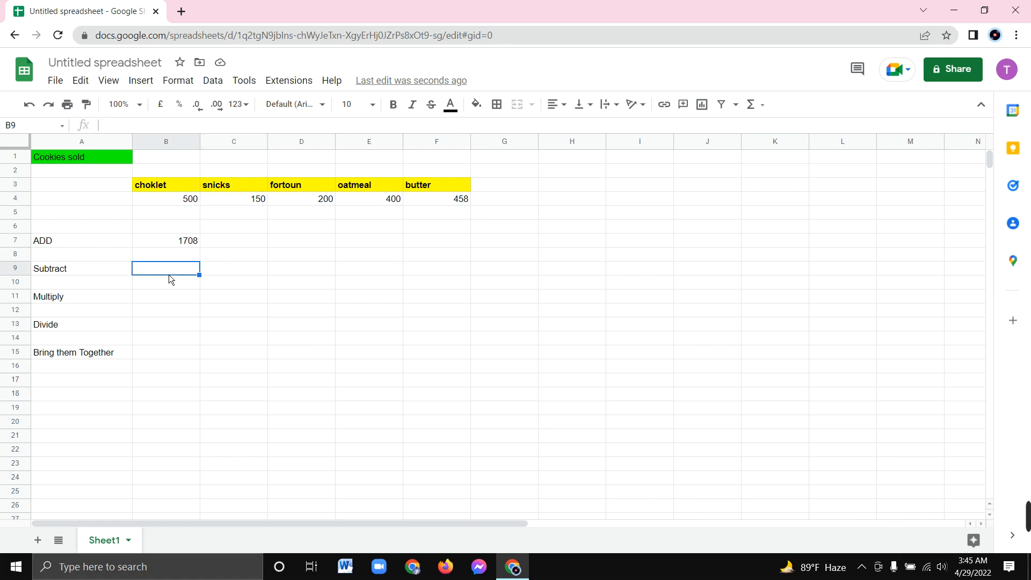
type("+")
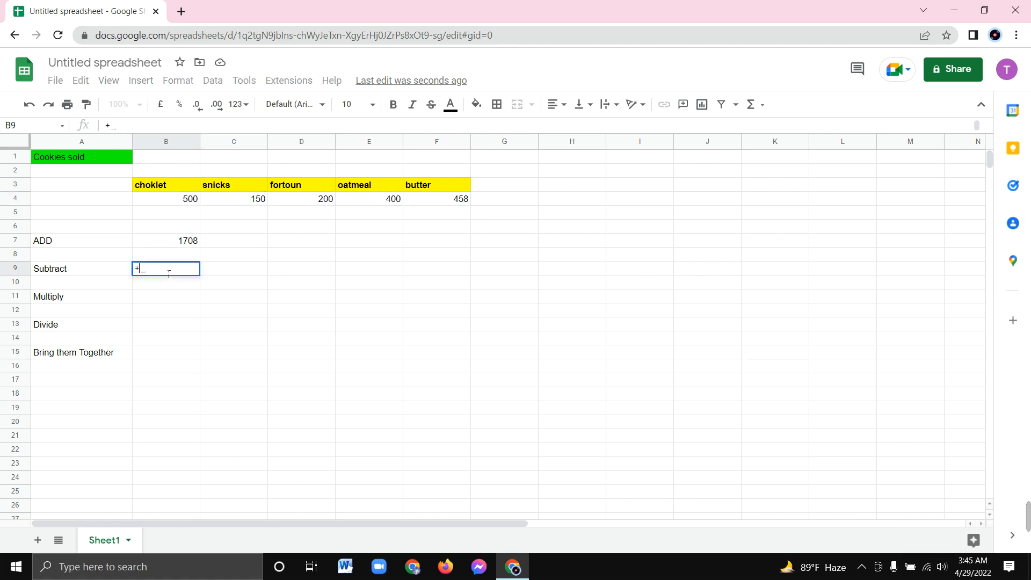
key("BackSpace")
type("=")
left_click(196, 204)
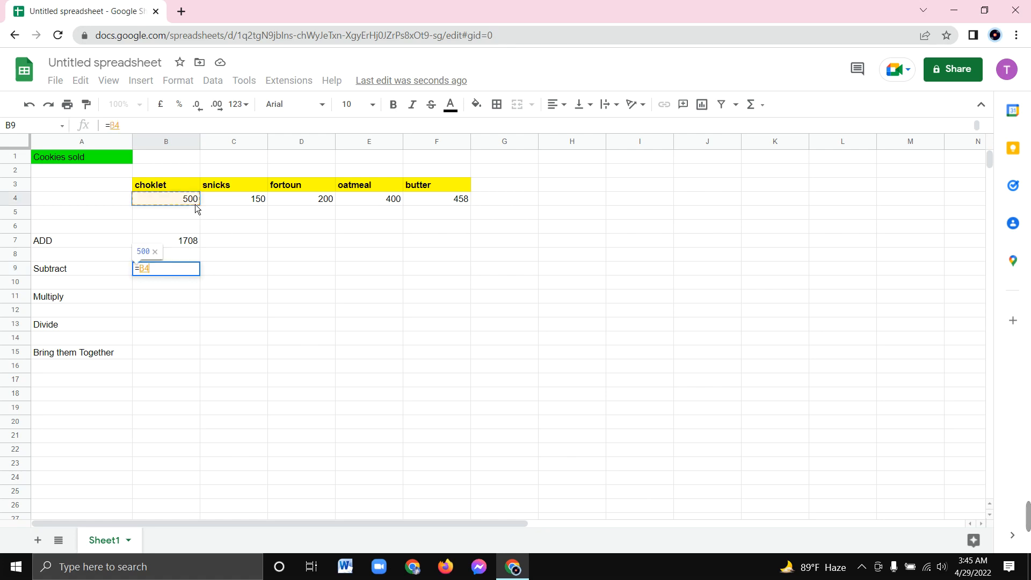
type("-")
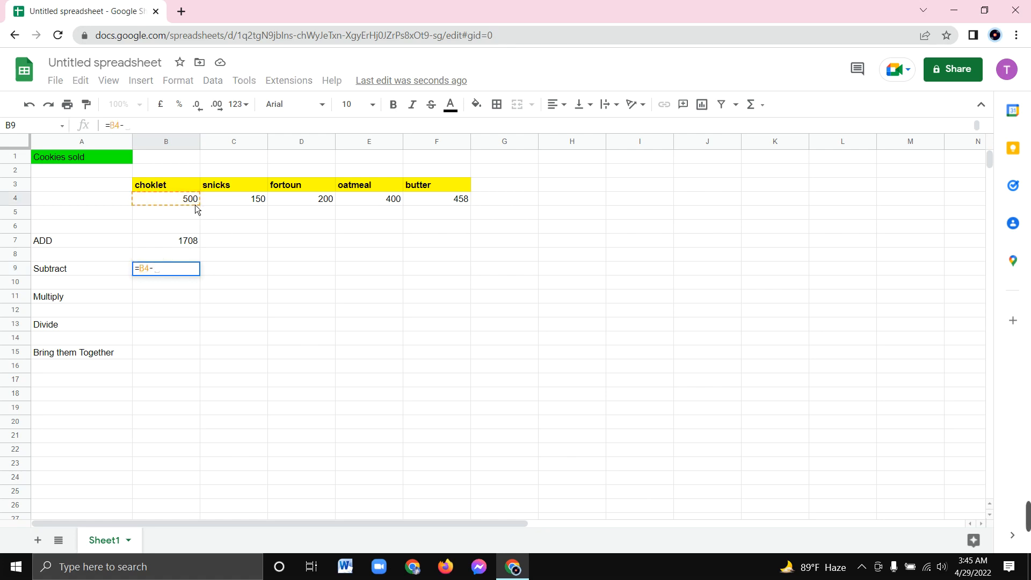
left_click(250, 206)
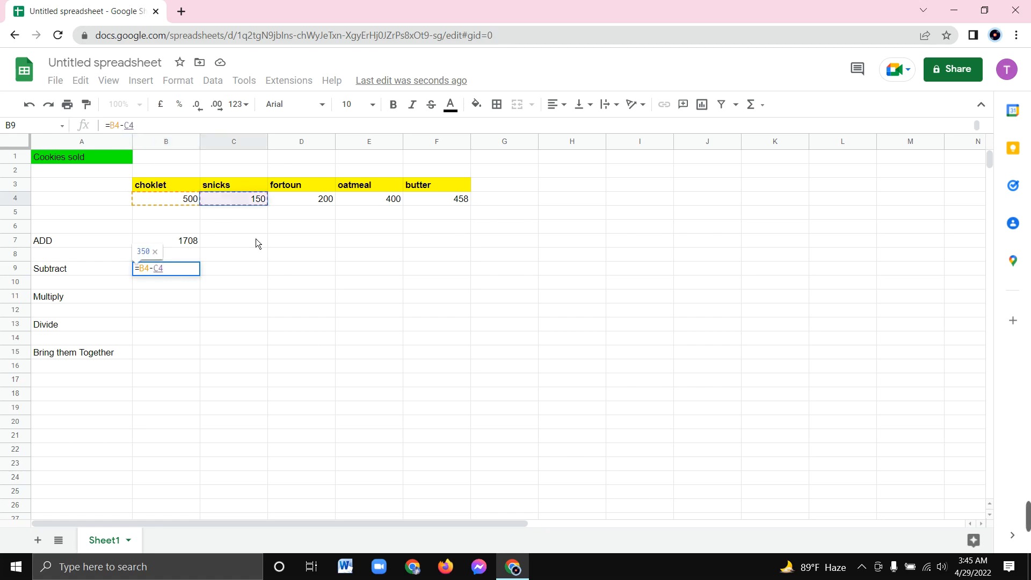
key("Return")
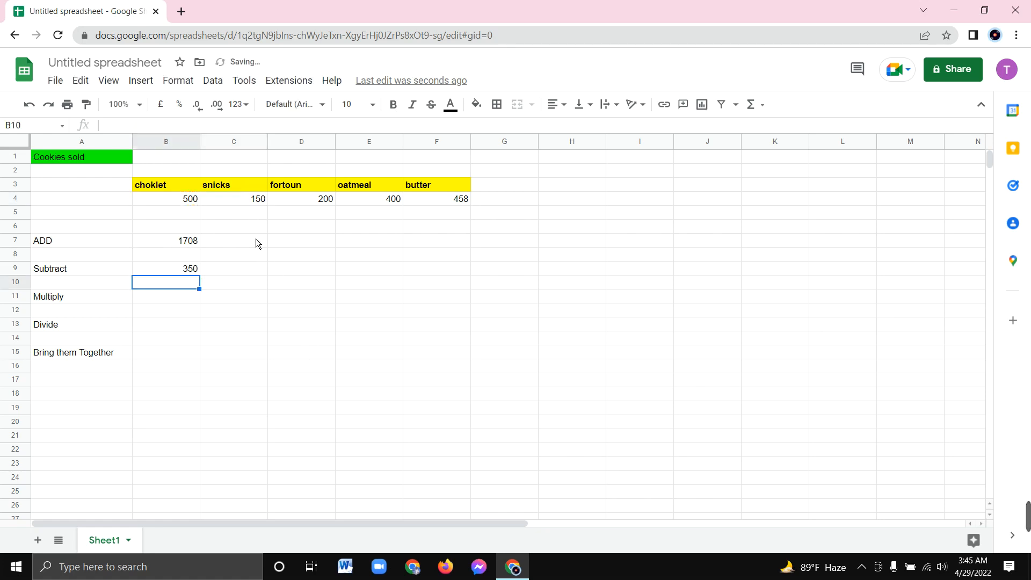
left_click(191, 203)
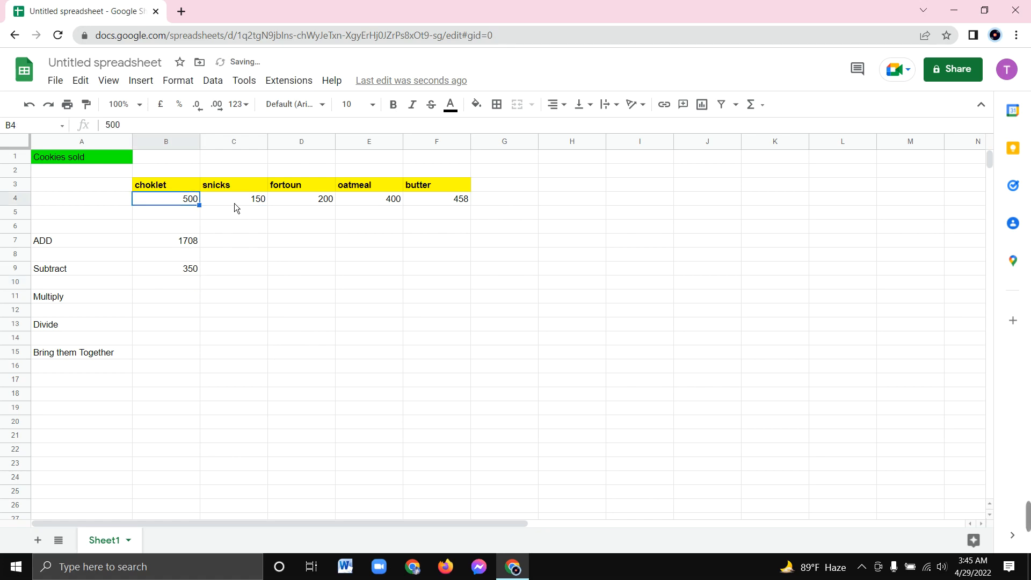
left_click(253, 202)
left_click(182, 274)
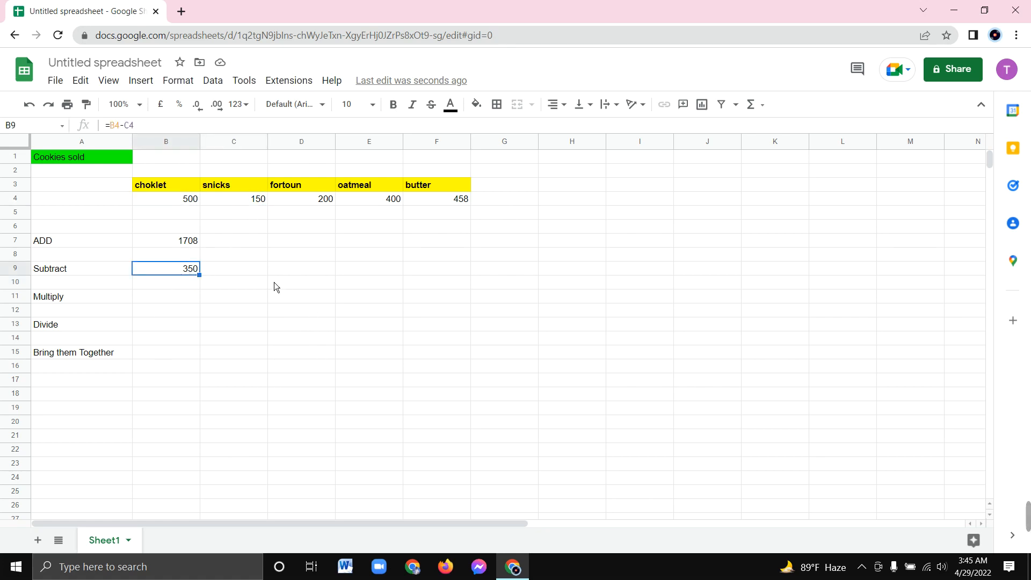
left_click(254, 273)
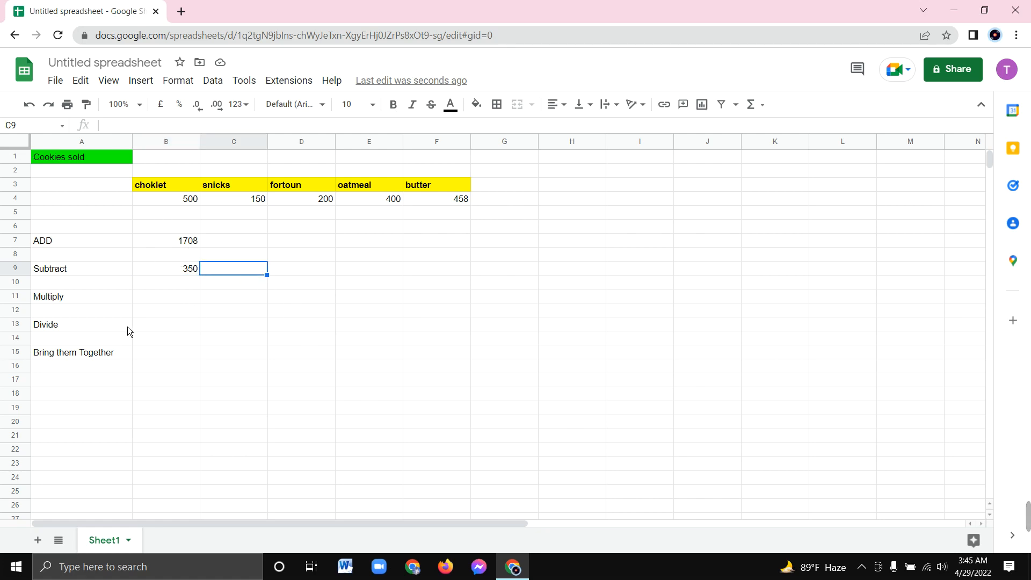
Step: Multiply all five cookie sales figures beside the Multiply label in cell B11 with the formula =B4*C4*D4*E4*F4
left_click(167, 304)
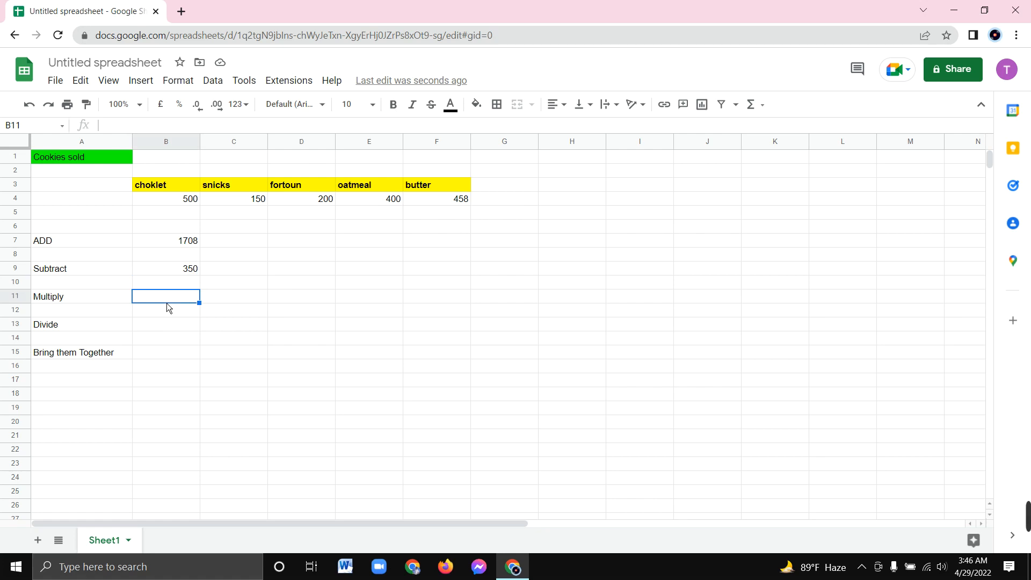
key("Right")
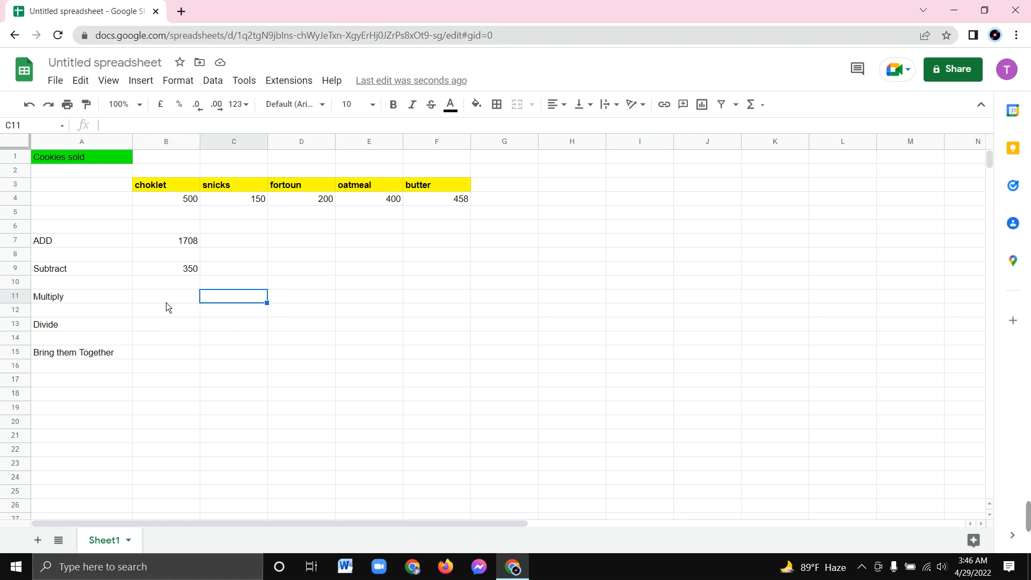
left_click(166, 301)
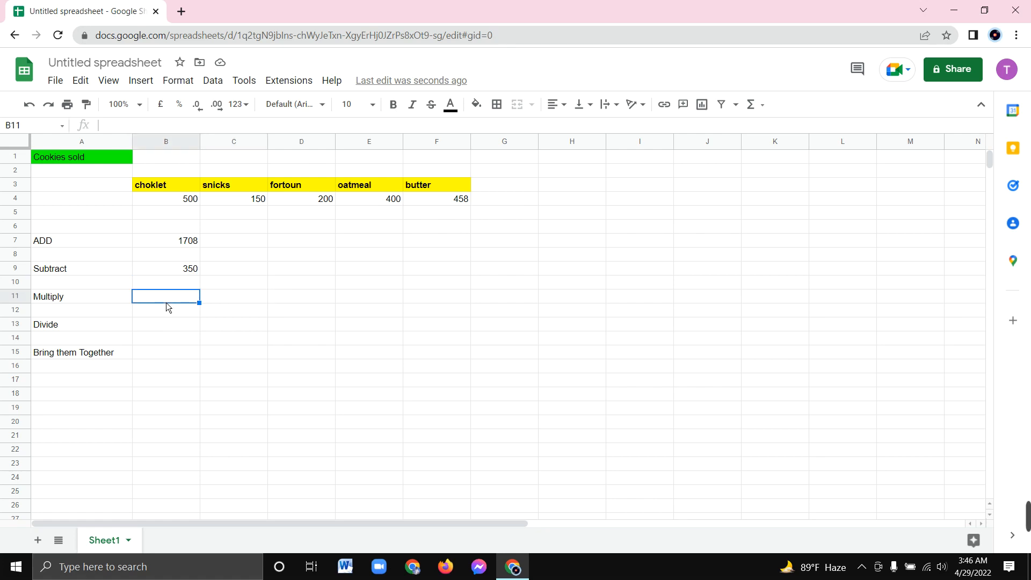
type("=")
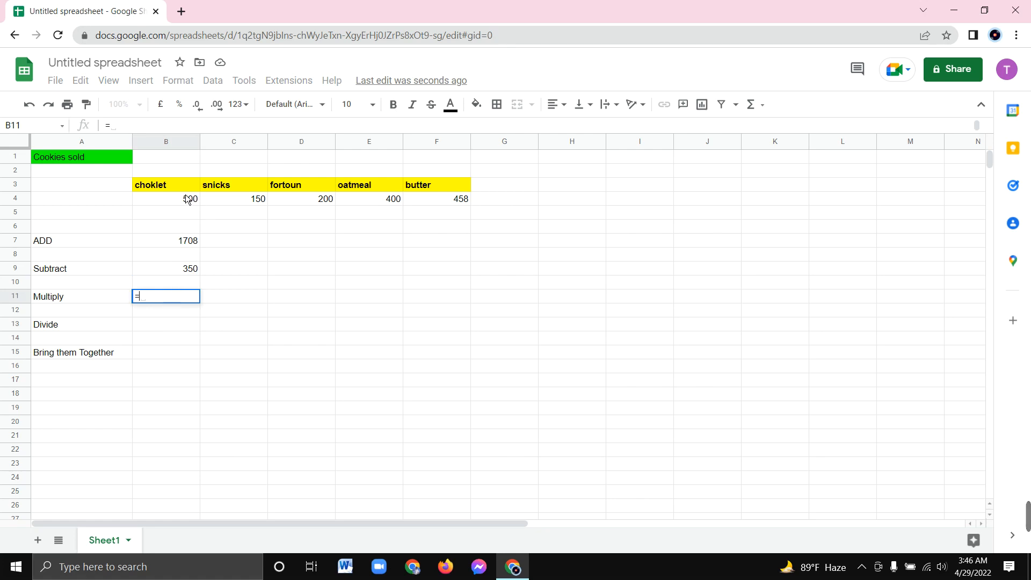
left_click(189, 204)
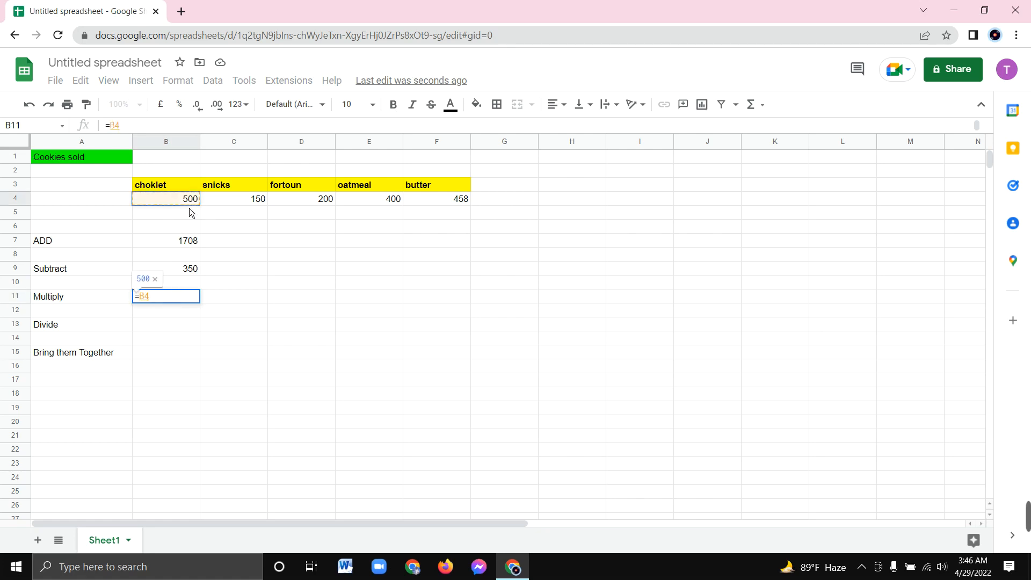
type("*")
left_click(248, 206)
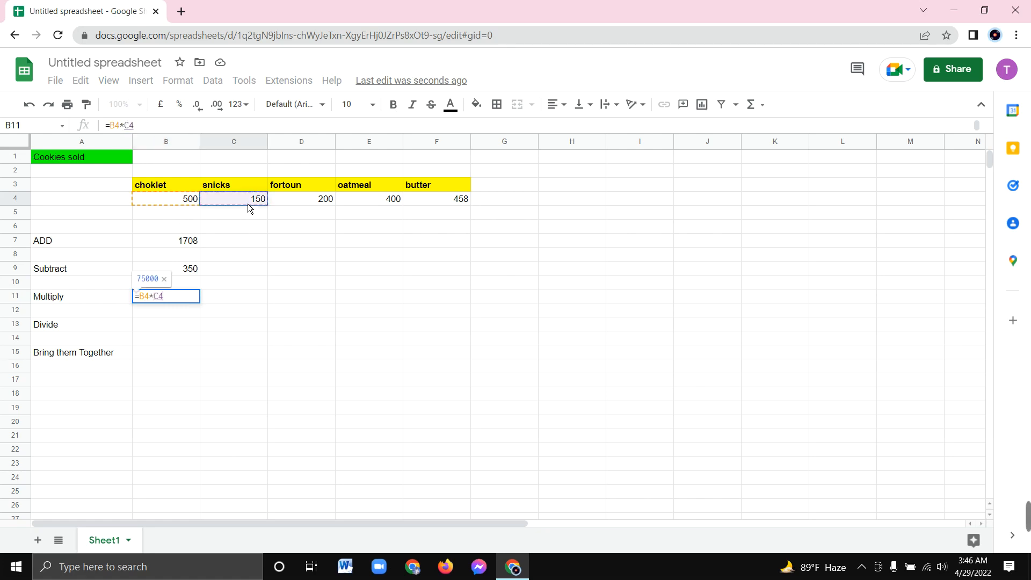
type("*")
left_click(305, 201)
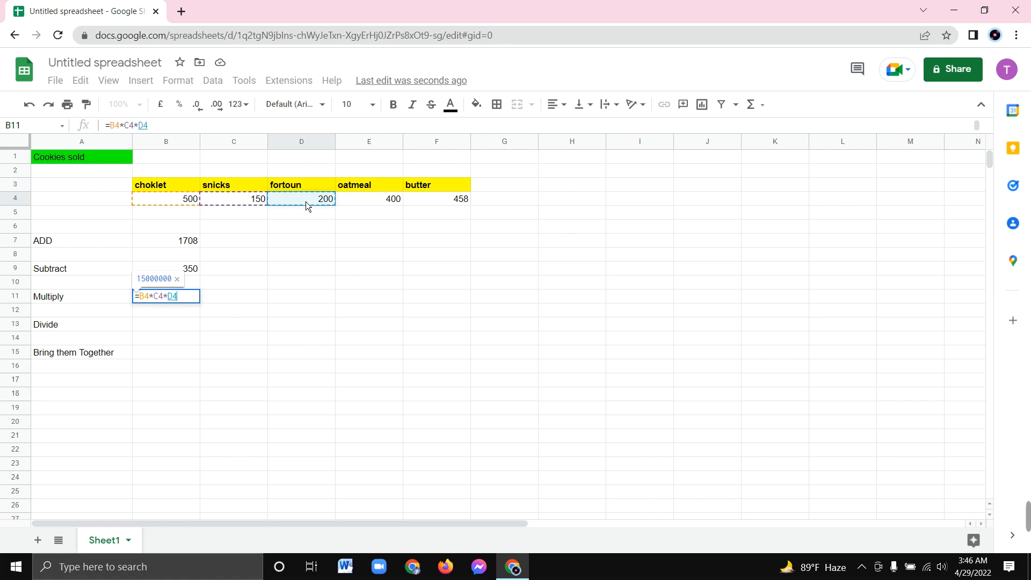
type("*")
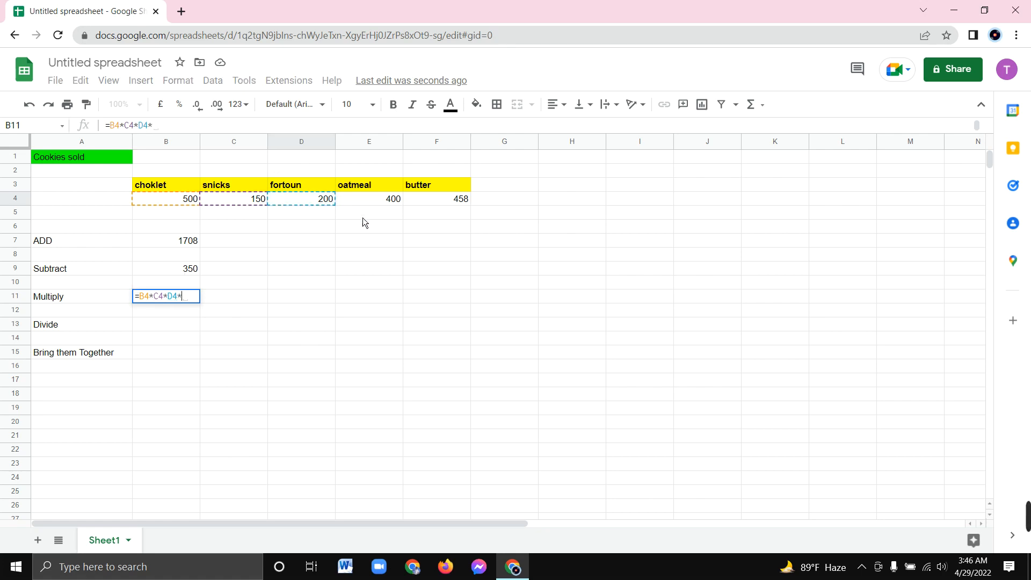
left_click(376, 203)
type("*")
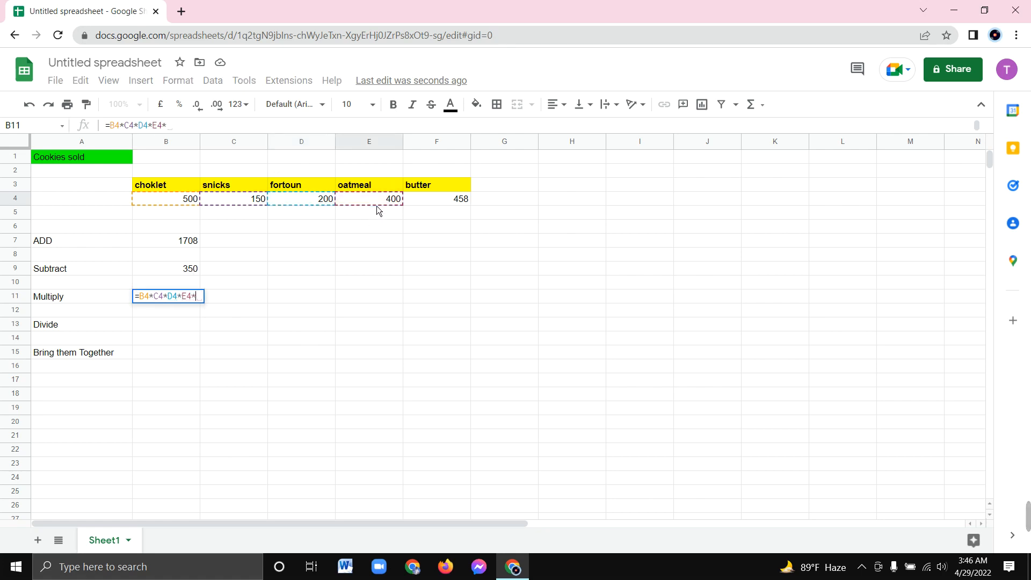
left_click(451, 203)
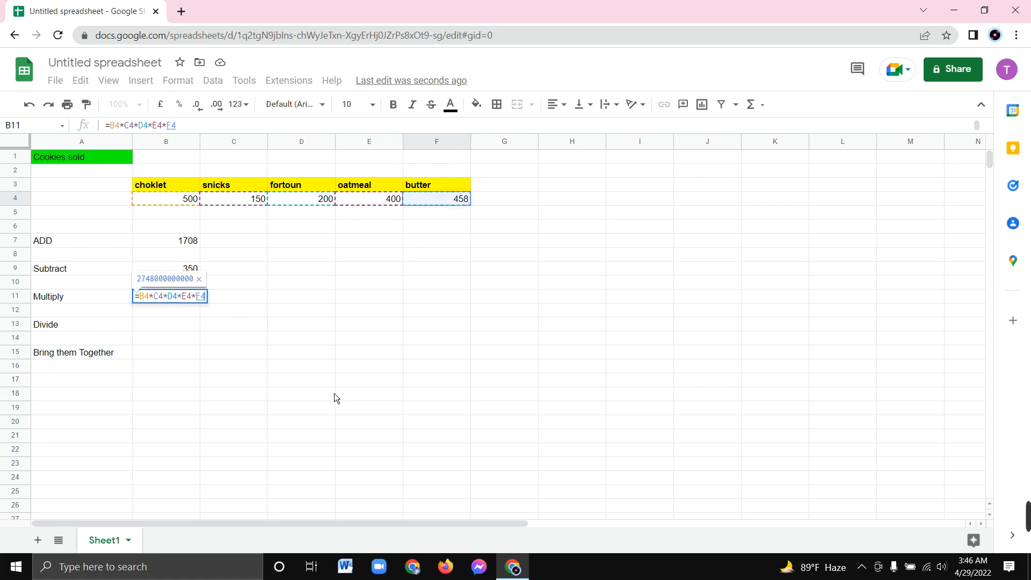
key("Return")
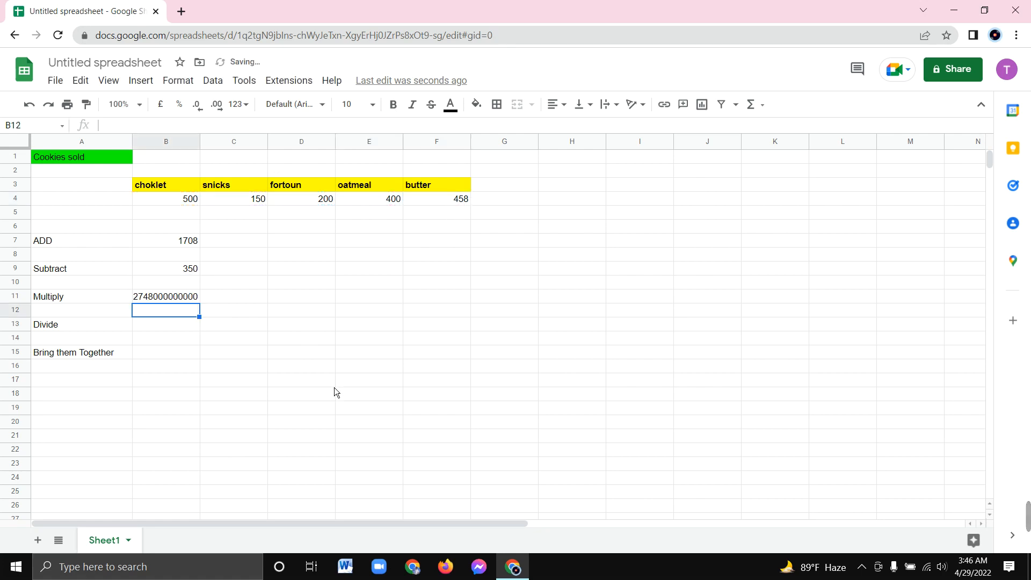
left_click(179, 299)
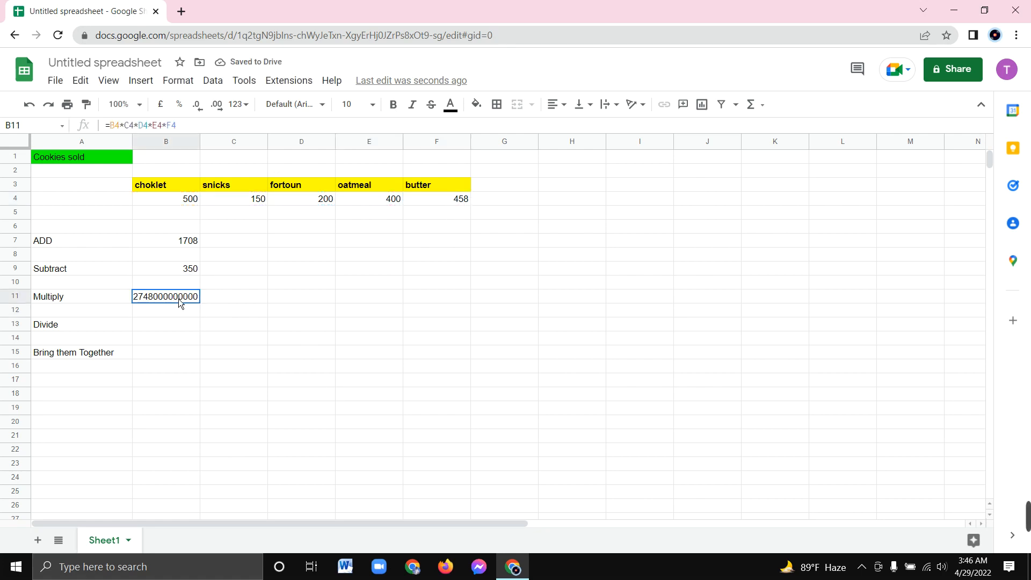
Step: Divide the choklet sales figure by 100 beside the Divide label in cell B13 with the formula =B4/100
left_click(166, 327)
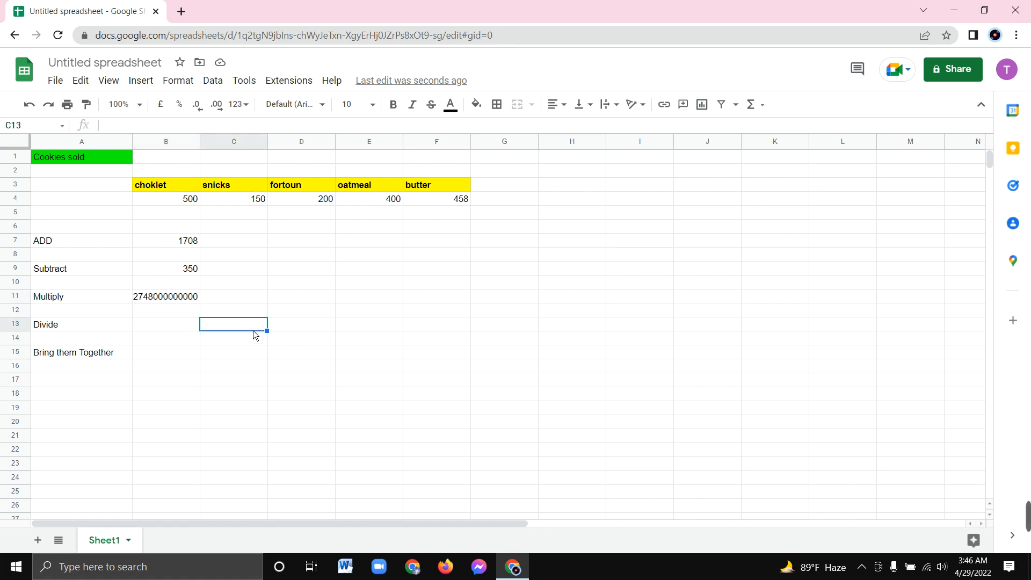
left_click(178, 203)
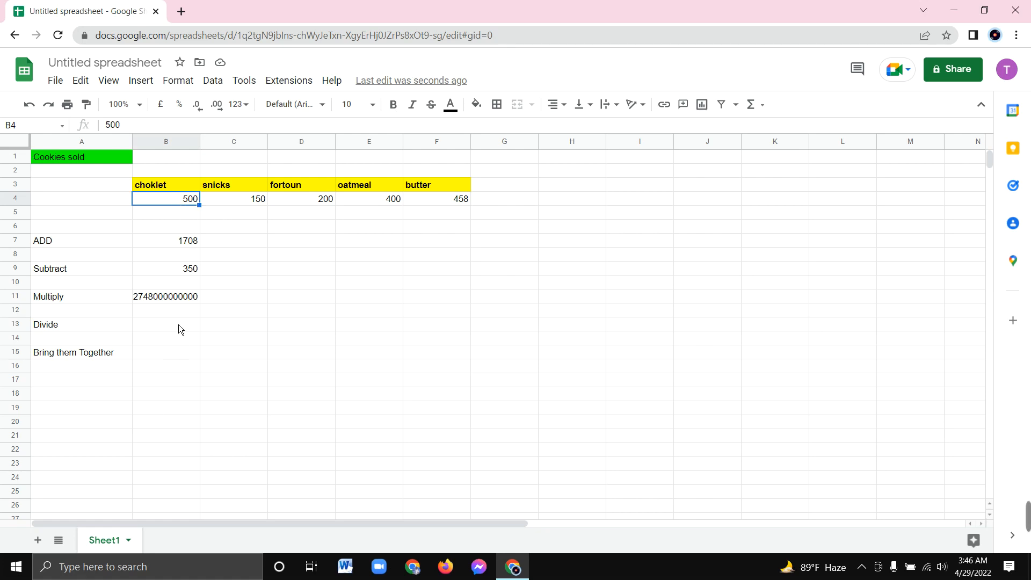
left_click(152, 332)
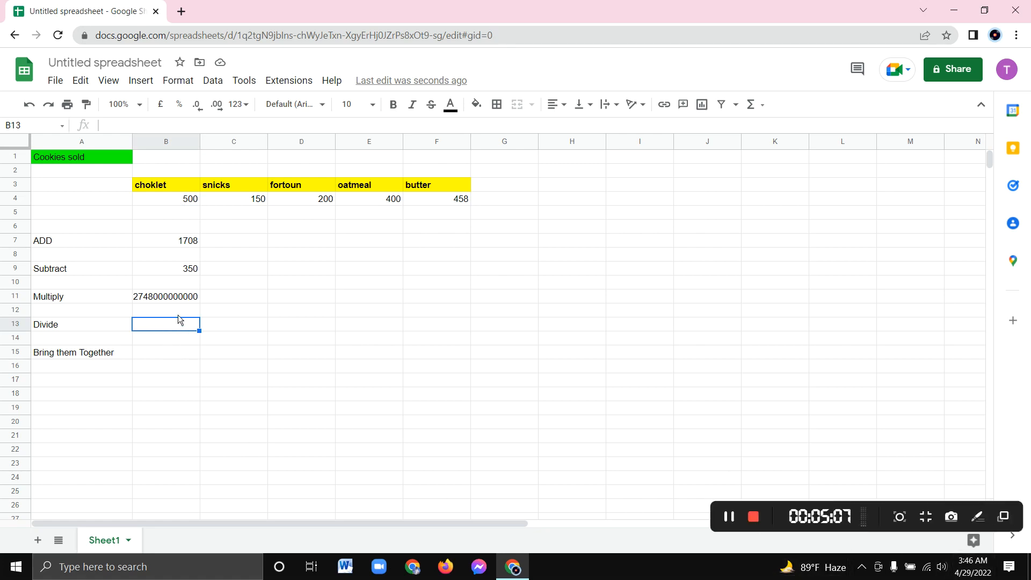
type("=")
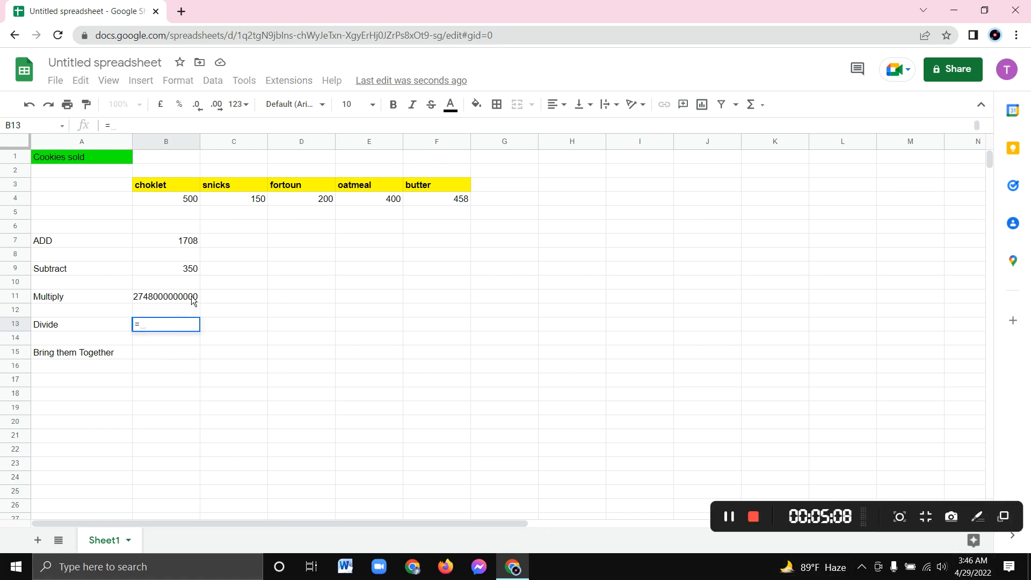
left_click(186, 202)
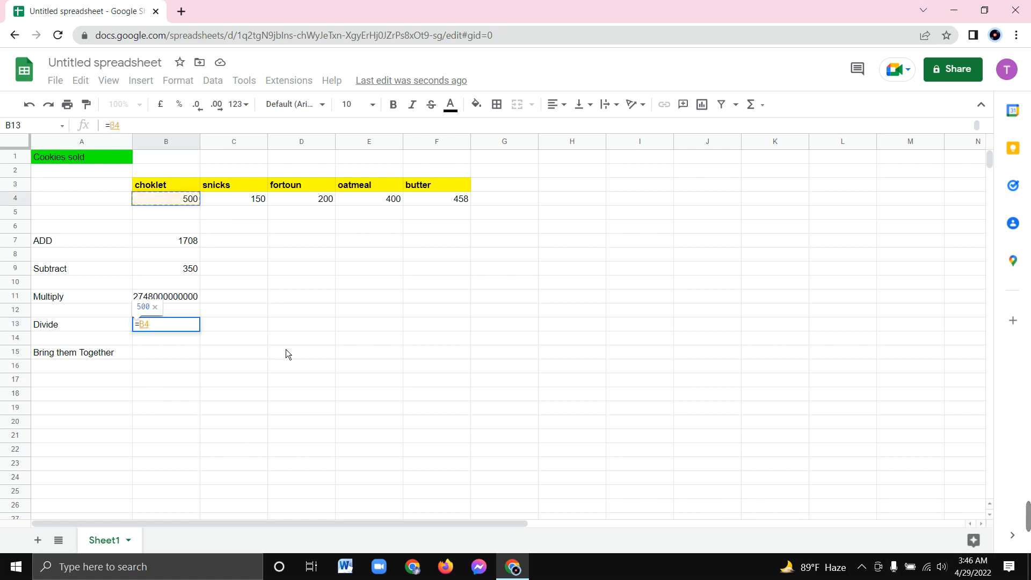
type("/10")
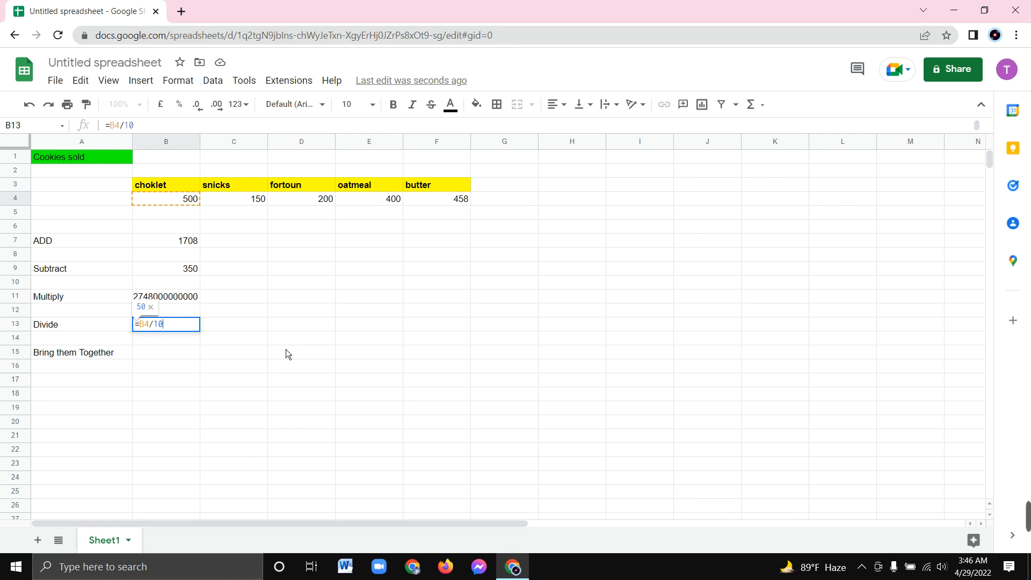
type("0")
key("Return")
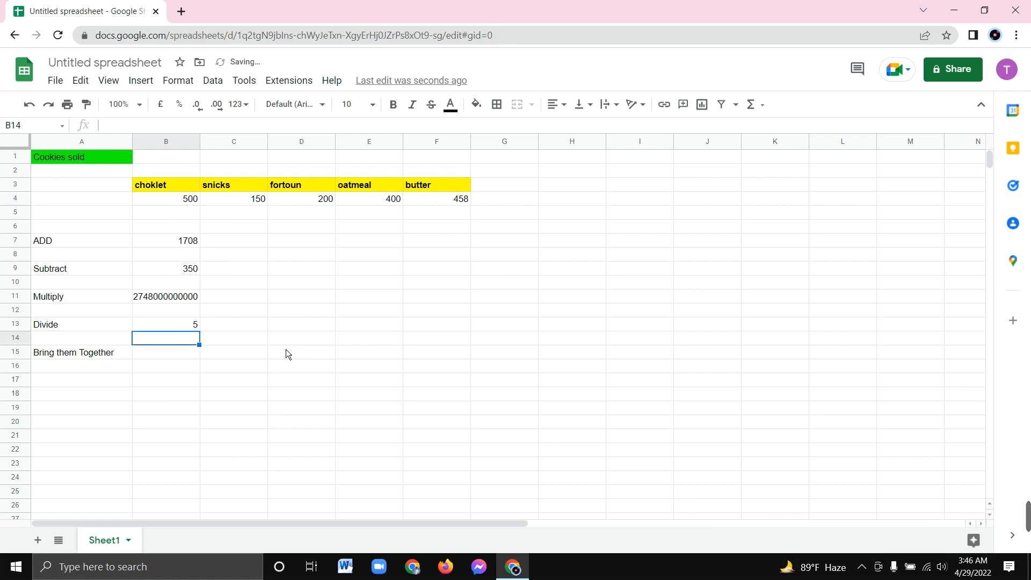
left_click(185, 202)
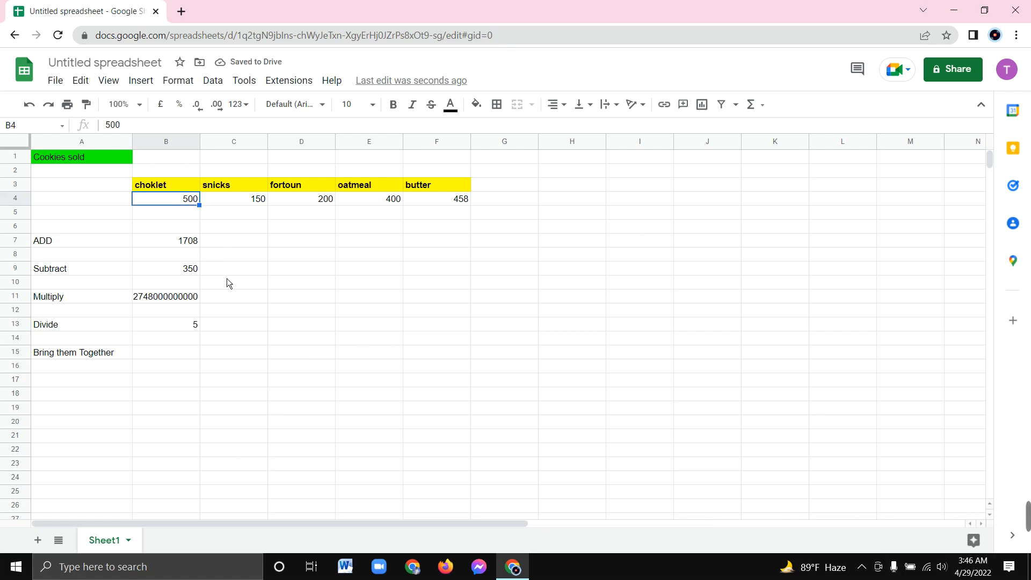
left_click(169, 328)
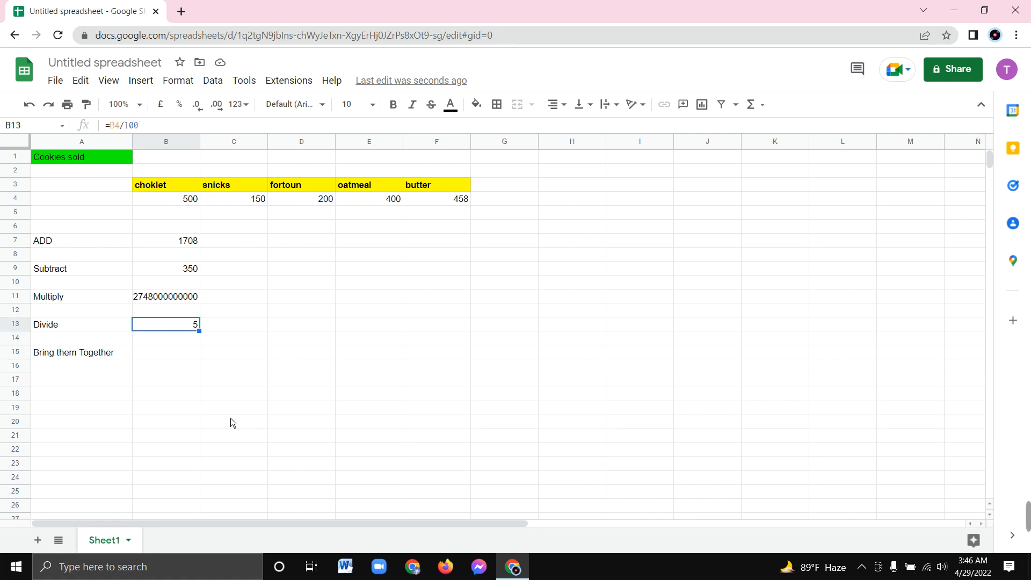
left_click(194, 407)
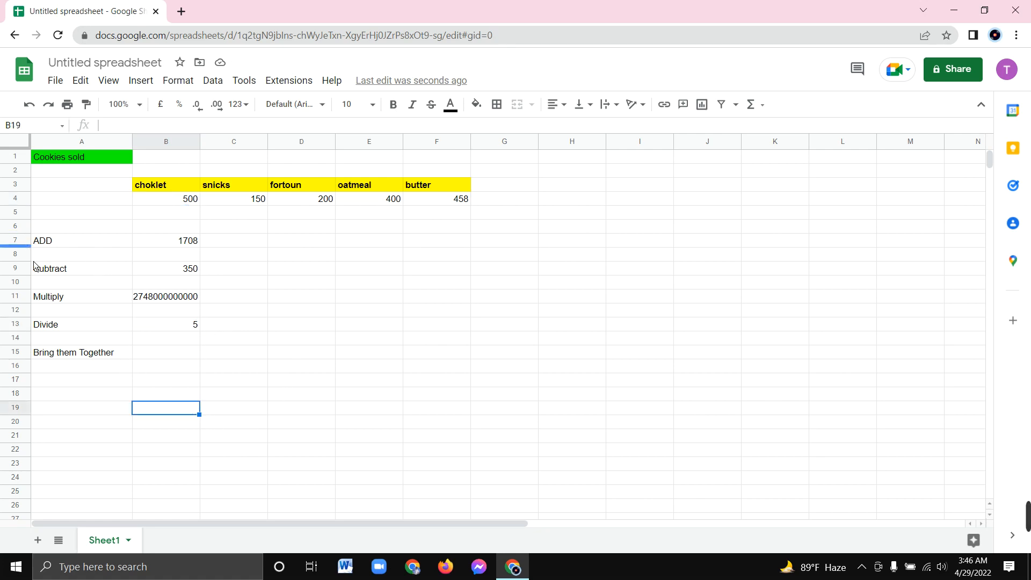
left_click_drag(154, 356, 256, 362)
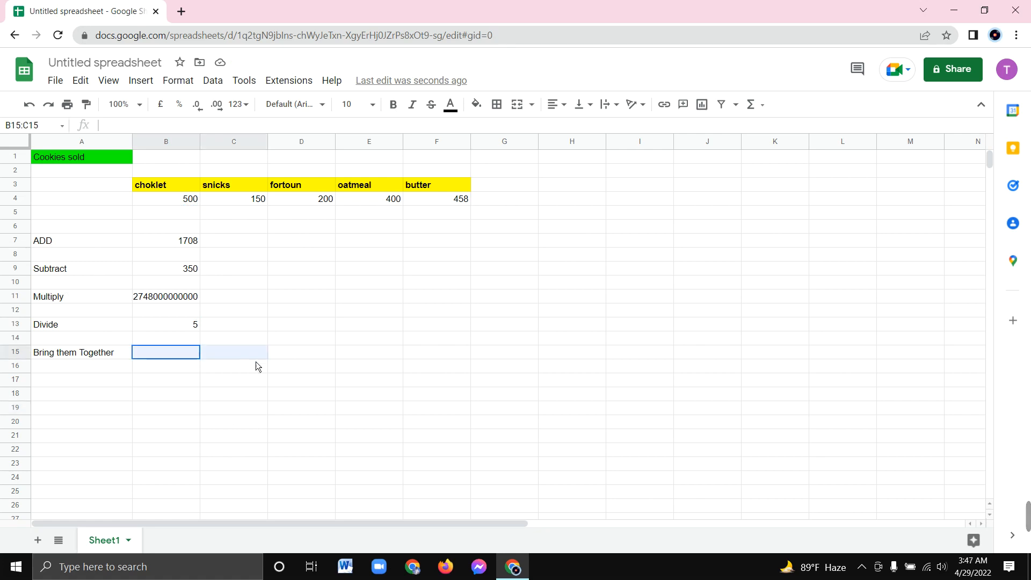
left_click(236, 395)
left_click(81, 356)
left_click(166, 359)
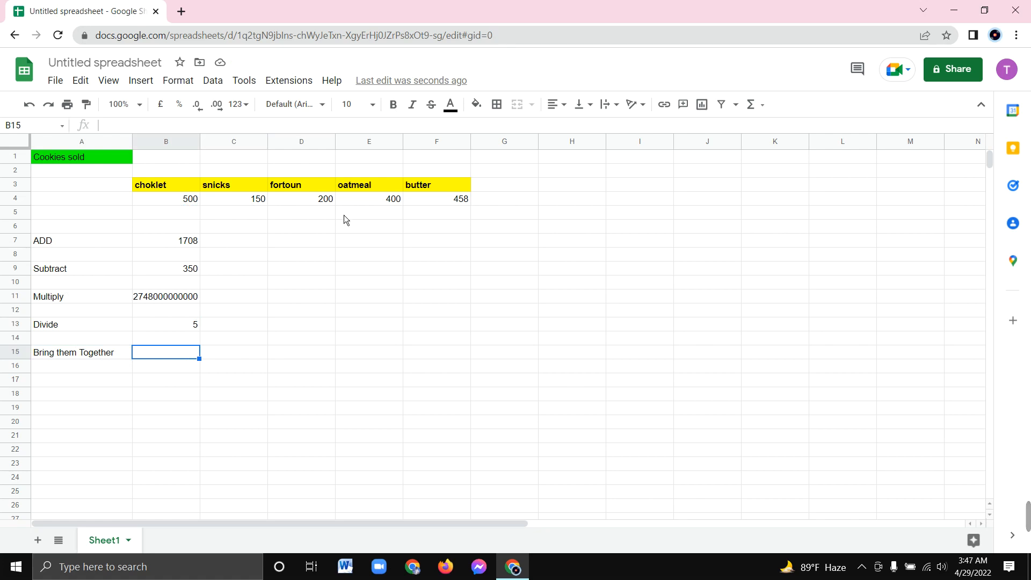
left_click(261, 340)
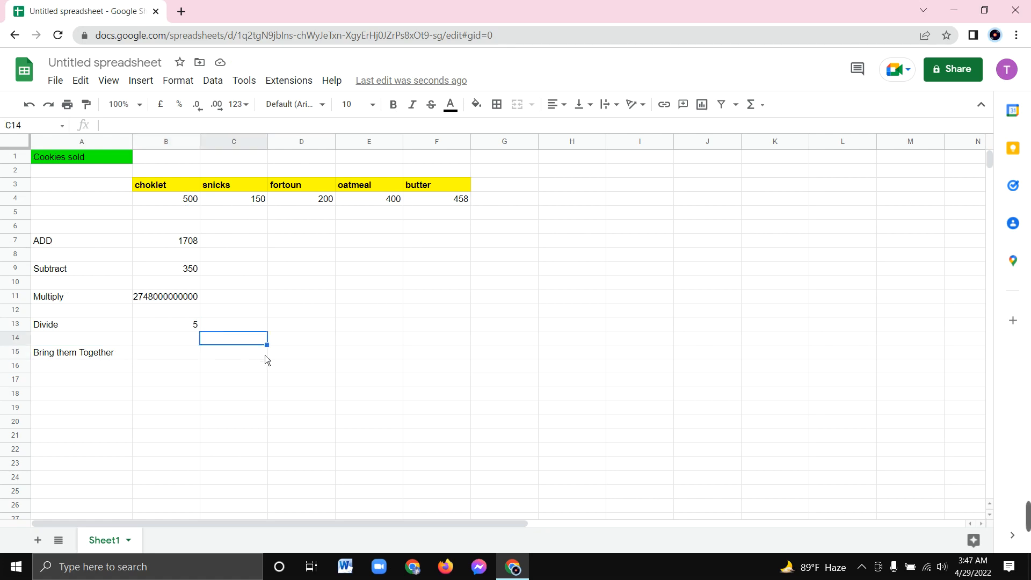
Step: Combine addition and division beside the Bring them Together label in cell B15 with the formula =B4+C4+D4+E4+F4/100
left_click(181, 355)
type("=")
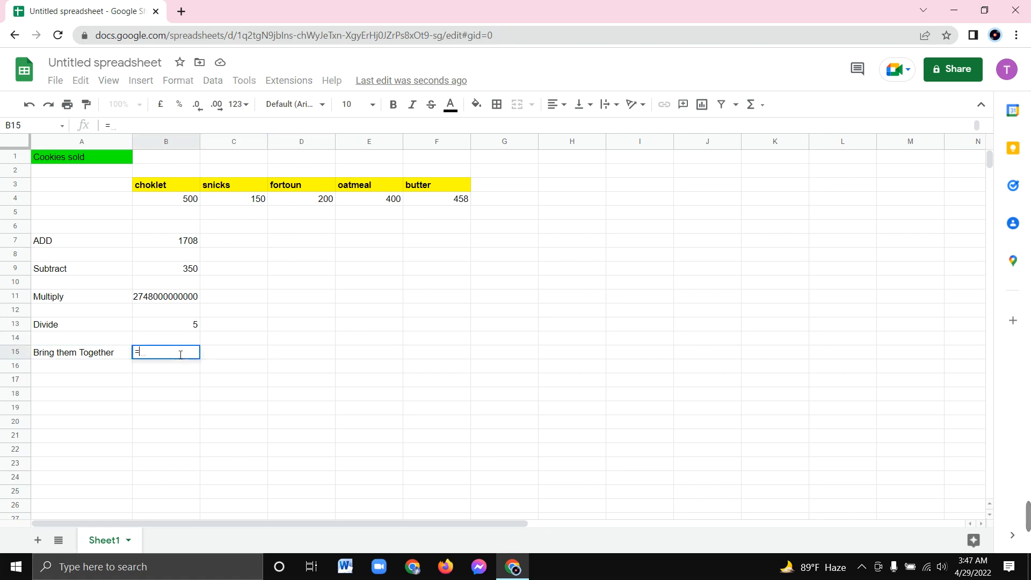
left_click(185, 200)
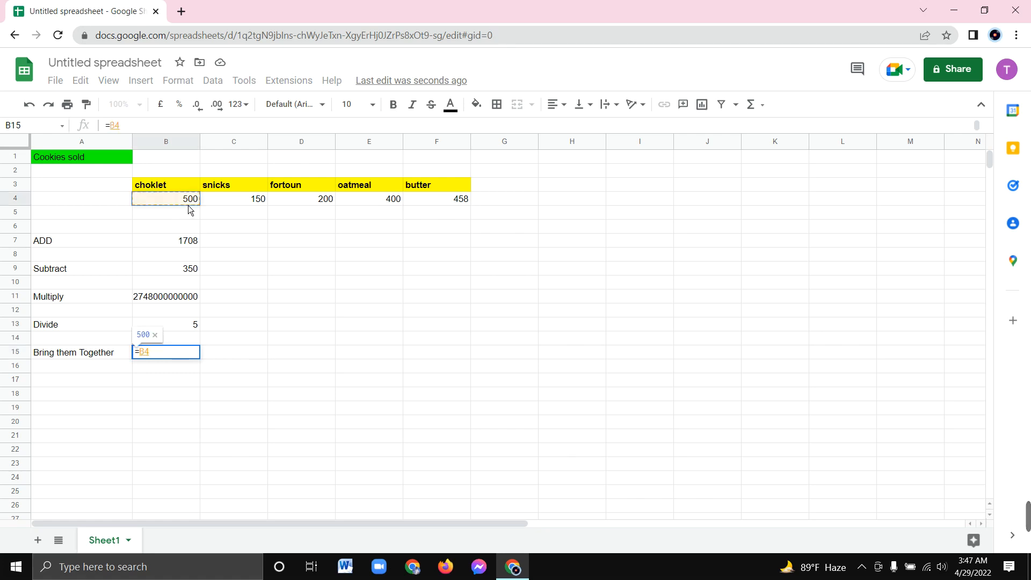
type("=")
key("BackSpace")
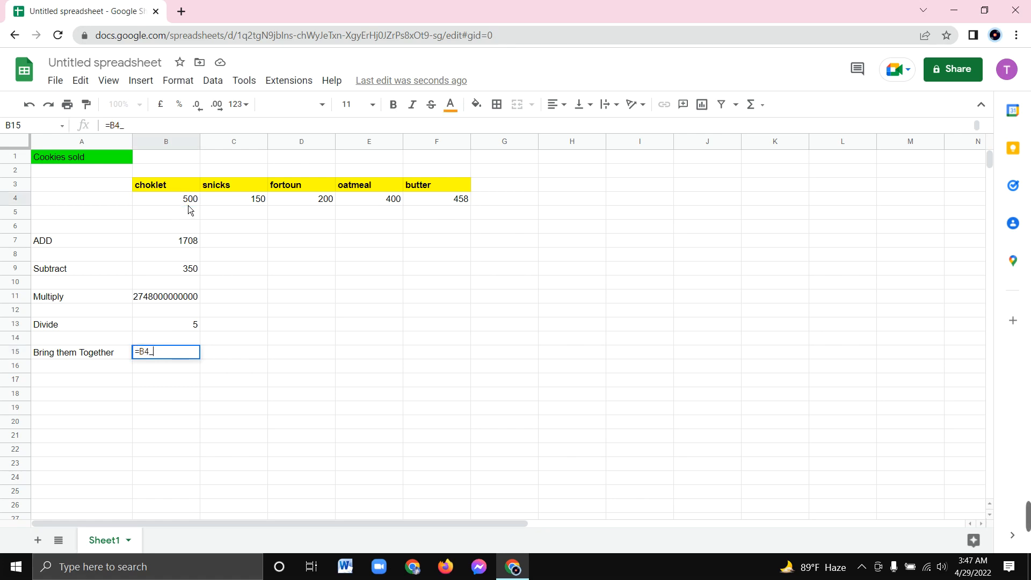
type("+")
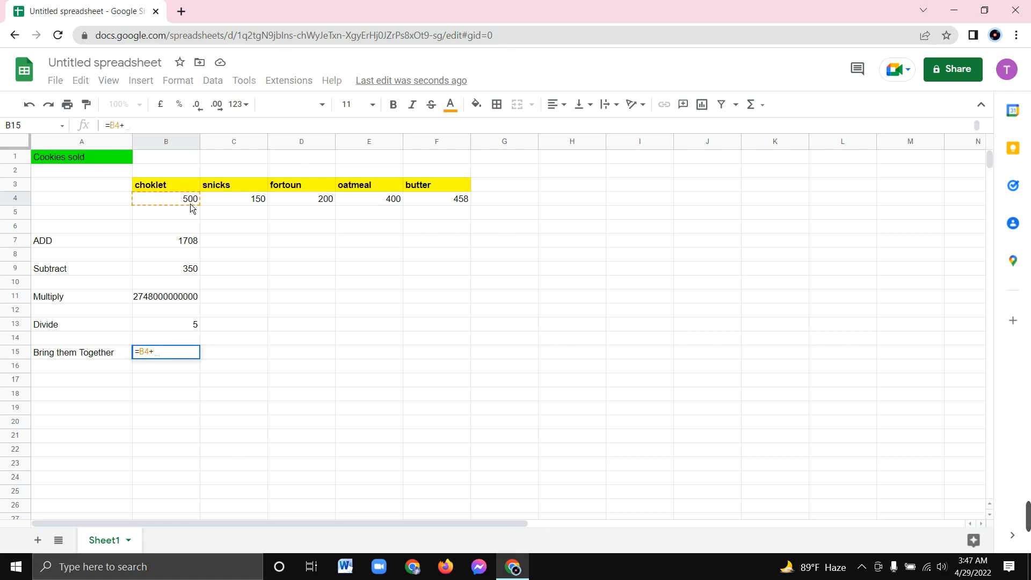
left_click(251, 201)
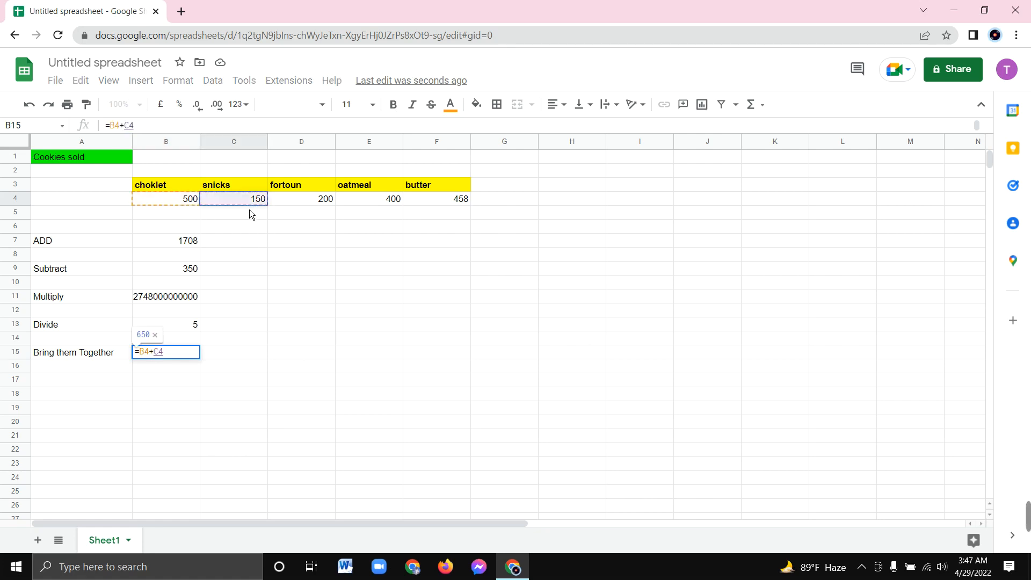
type("+")
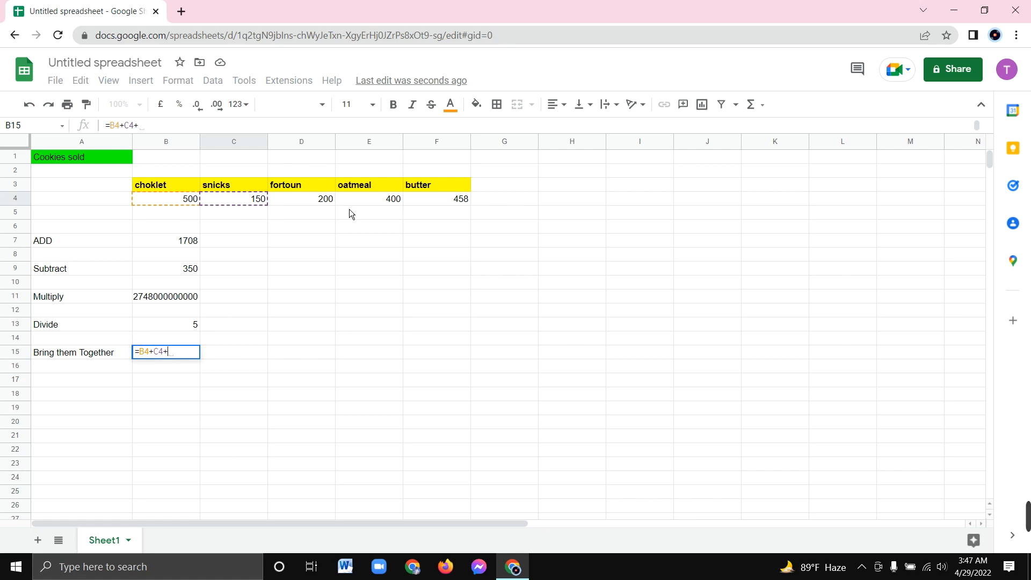
left_click(324, 204)
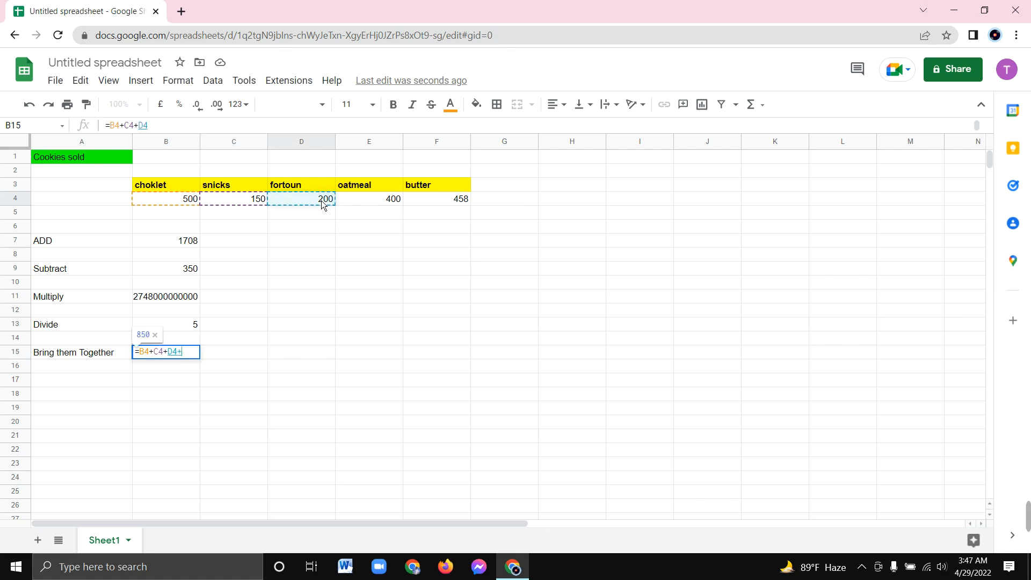
type("+")
left_click(387, 209)
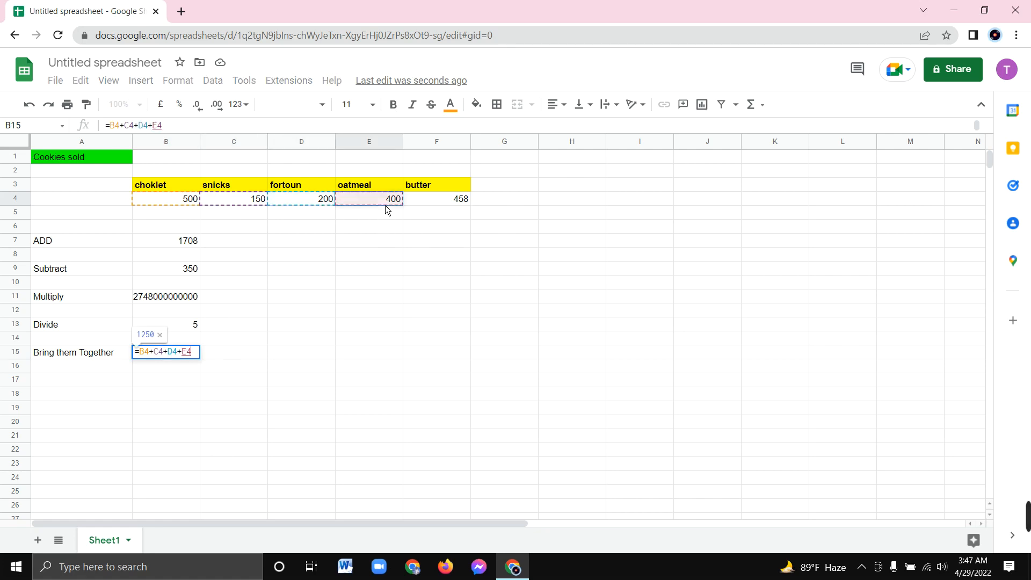
type("+")
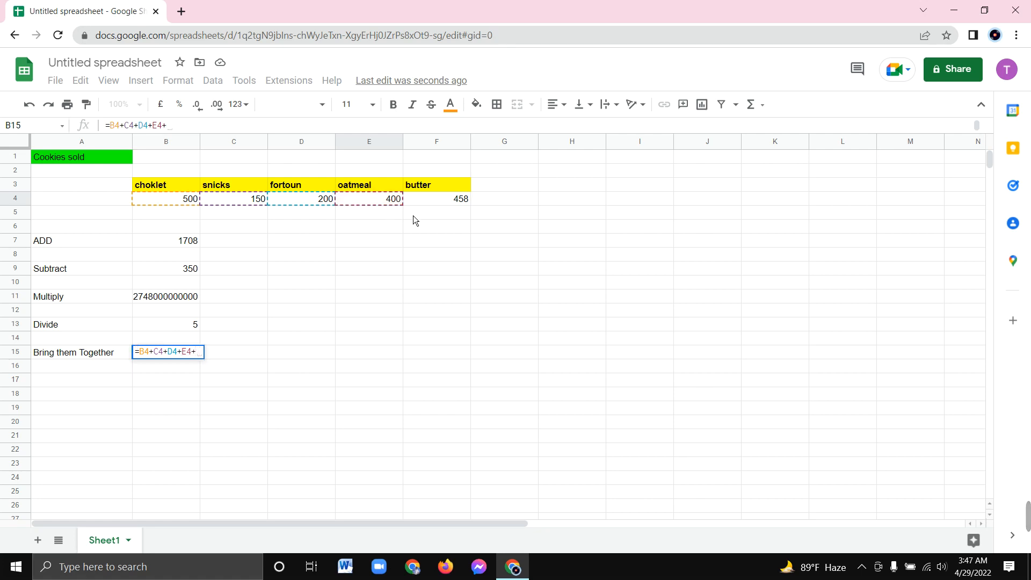
left_click(450, 201)
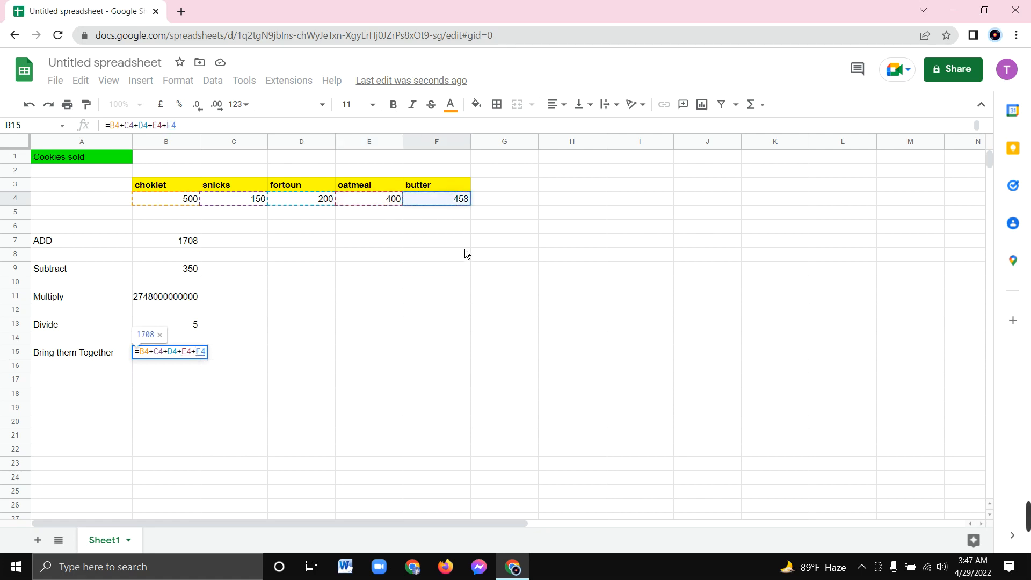
type("/1")
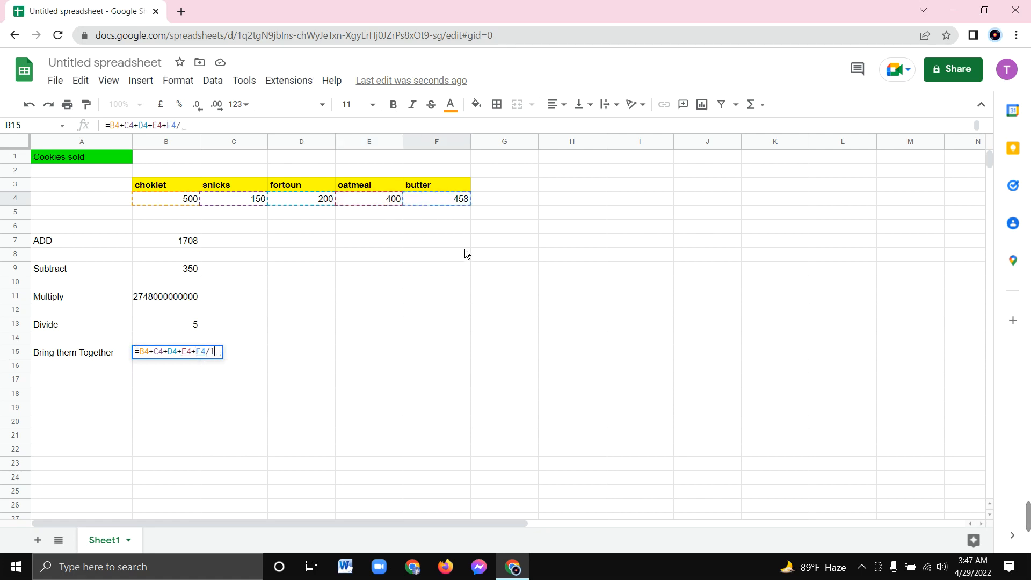
type("00")
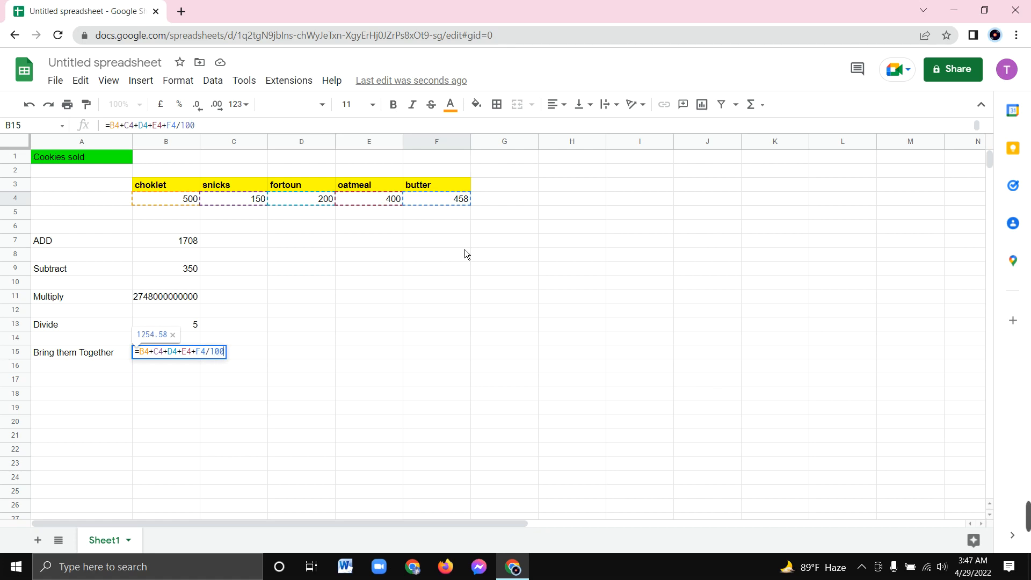
key("Return")
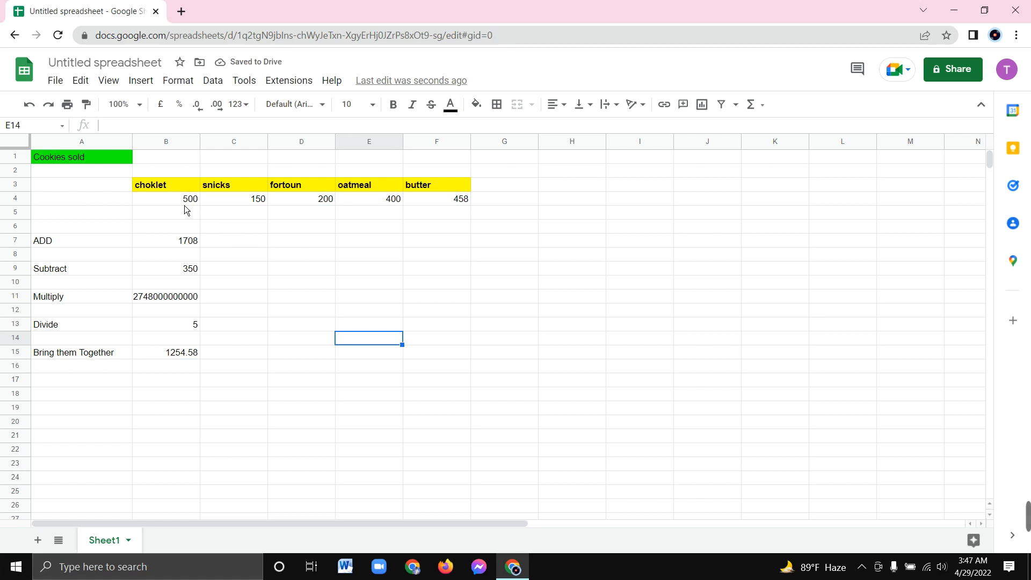
Step: Divide the summed cookie sales from the ADD row by 100 in cell C7 with the formula =B7/100
left_click_drag(188, 202, 419, 208)
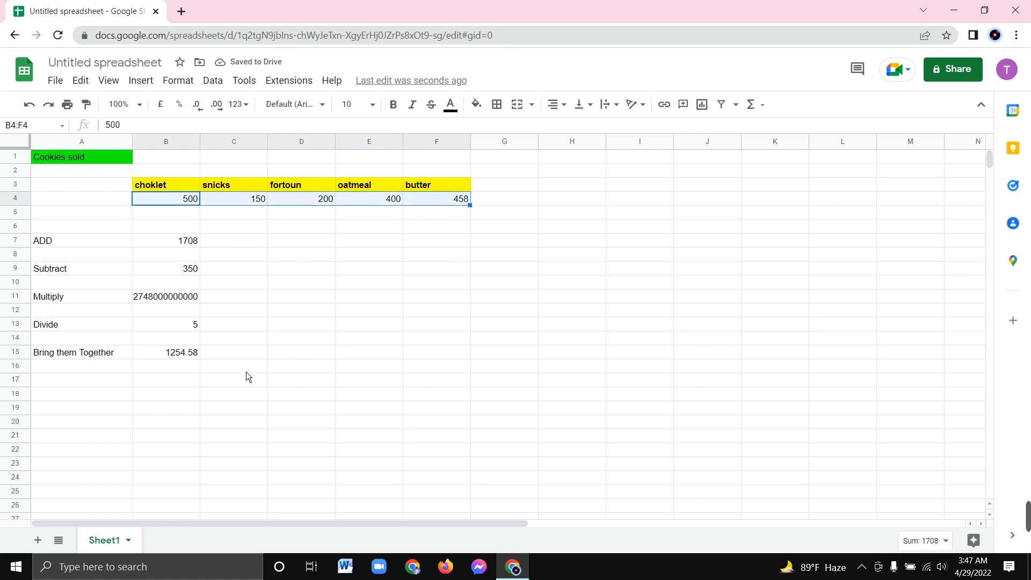
left_click(182, 358)
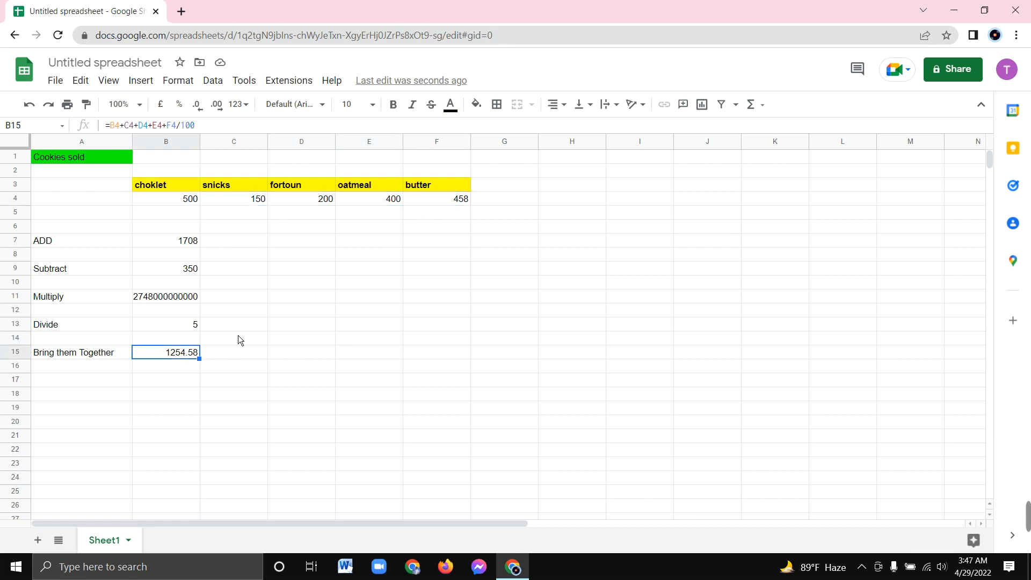
left_click(197, 244)
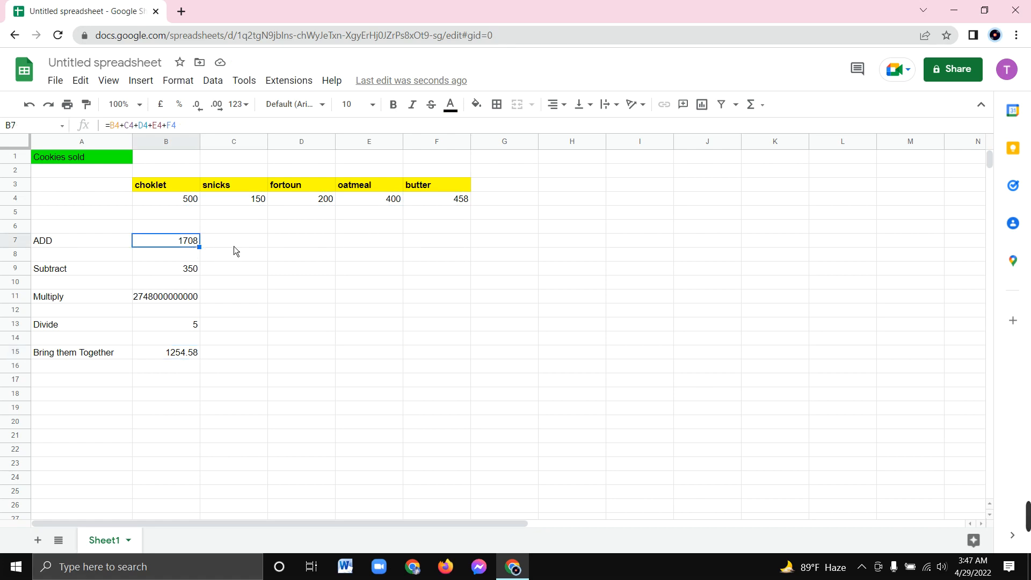
left_click(222, 247)
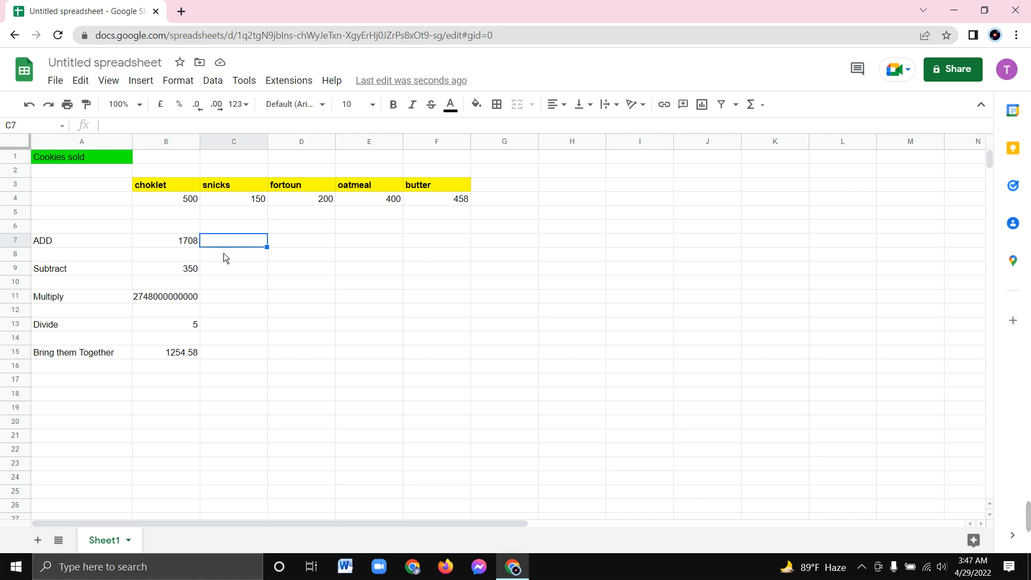
type("=")
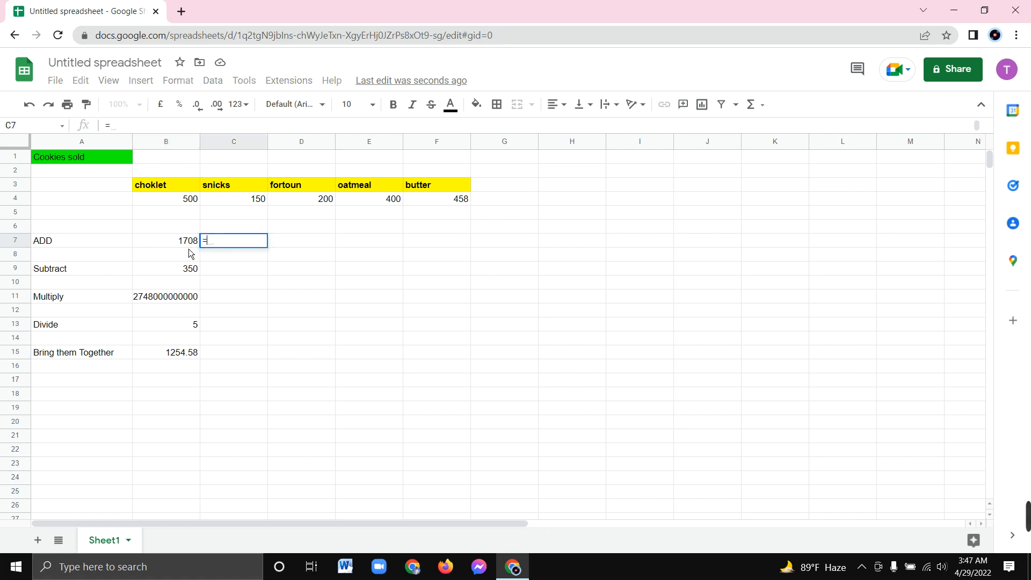
left_click(189, 248)
type("/100")
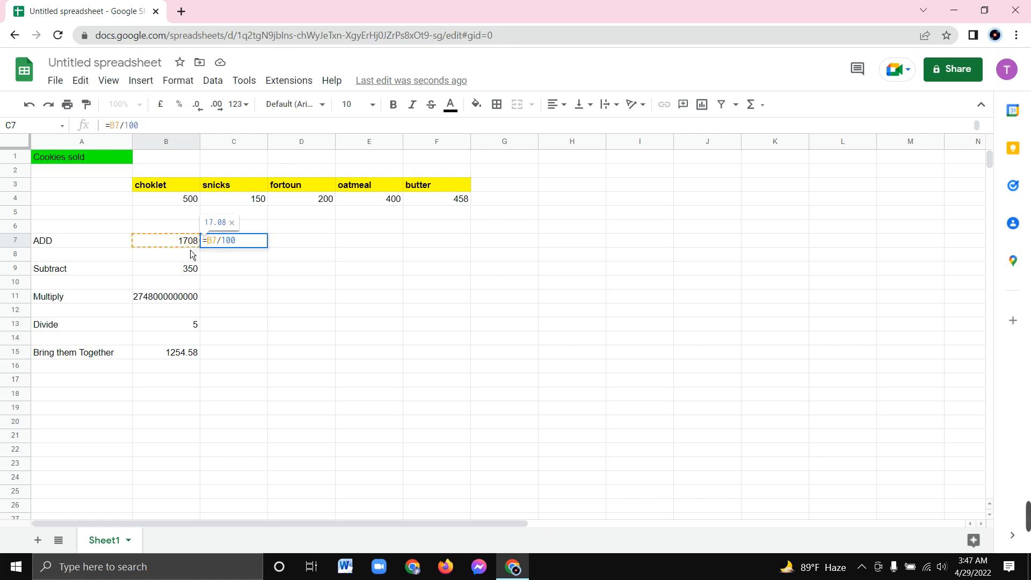
key("Return")
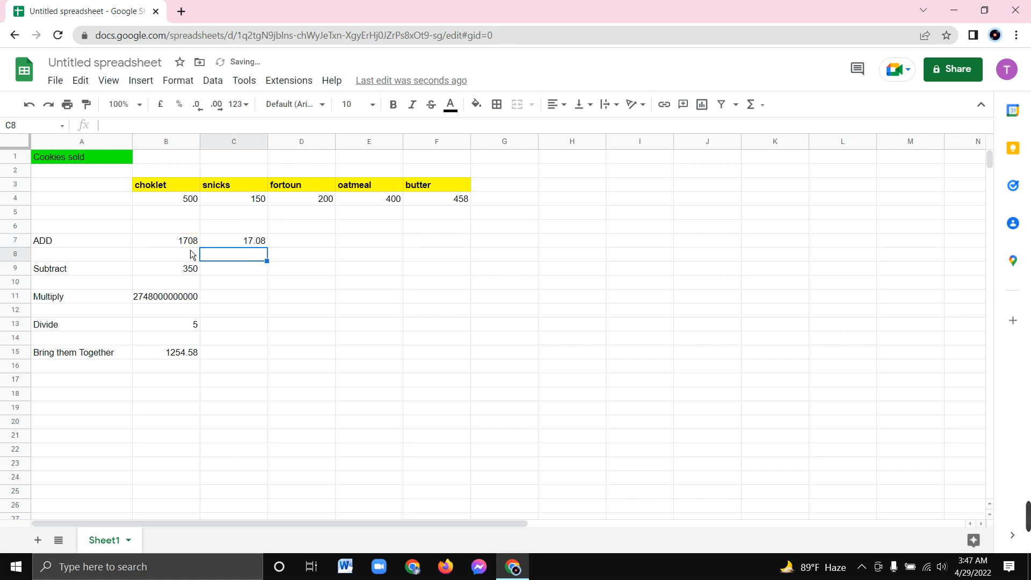
Step: Compare the summed sales in cell B7 with the divided value in cell C7 and review their formulas
left_click(243, 297)
left_click(192, 243)
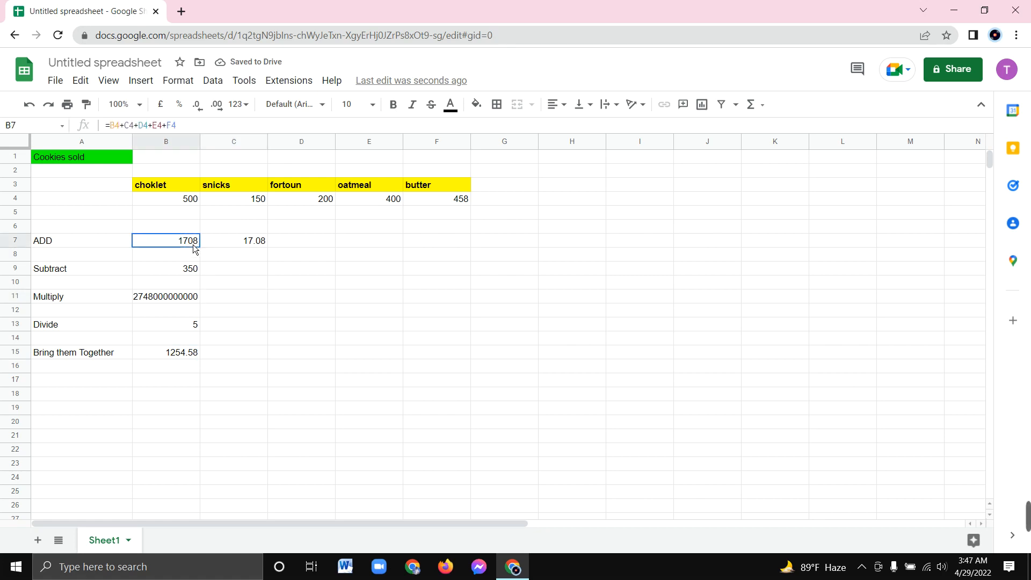
left_click(250, 245)
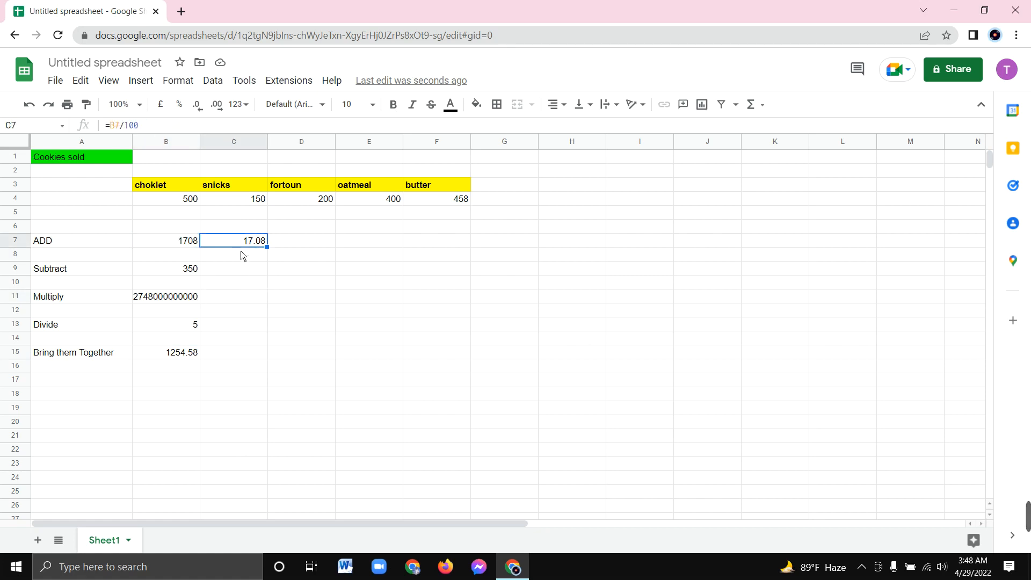
left_click(257, 287)
left_click(196, 246)
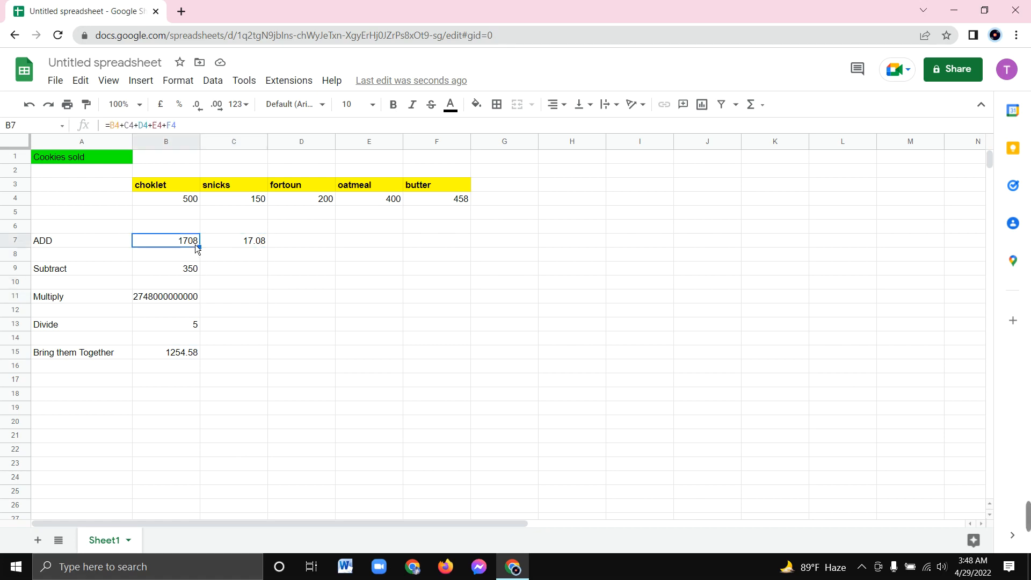
left_click(249, 246)
left_click(276, 246)
left_click(272, 325)
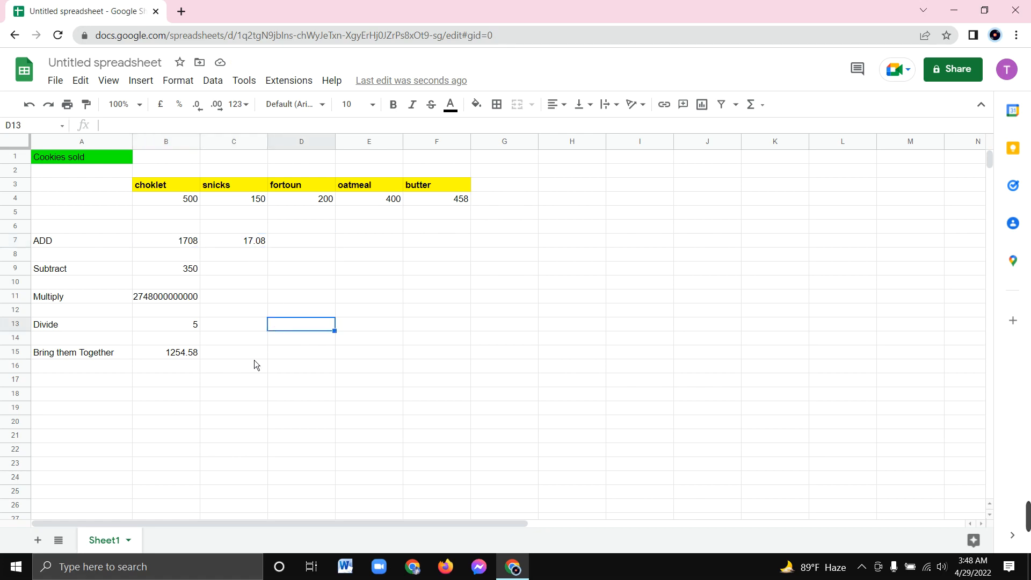
left_click(237, 359)
left_click(192, 409)
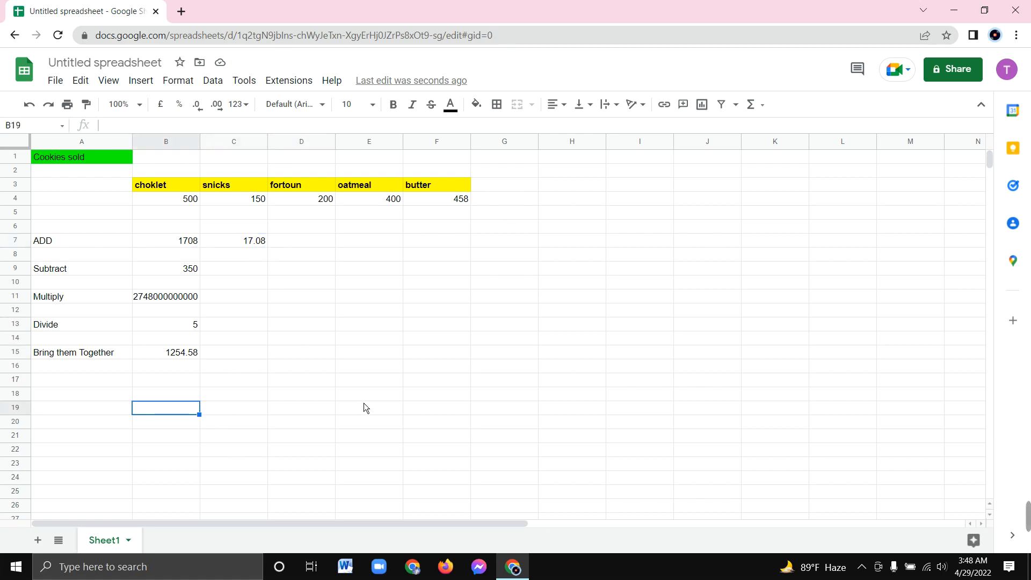